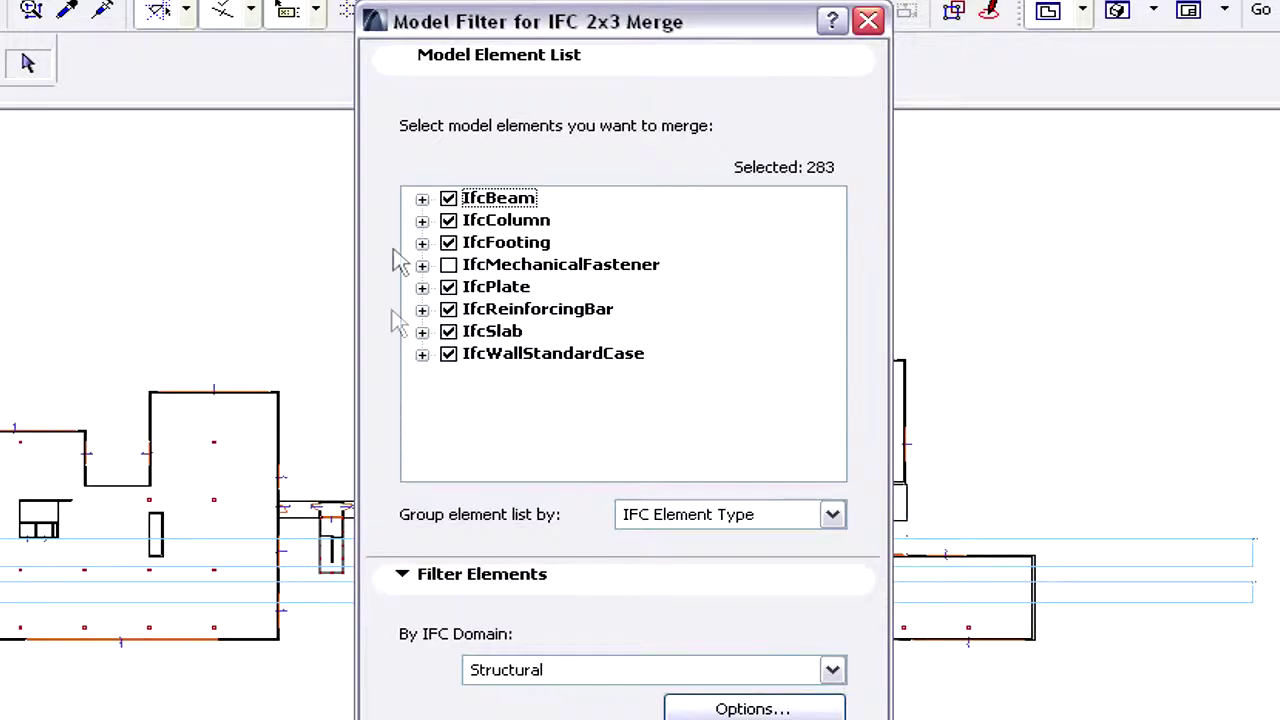
- Review the IfcColumn elements in the merge filter, include IfcMechanicalFastener in the selection, and accept the filtered elements
left_click(421, 222)
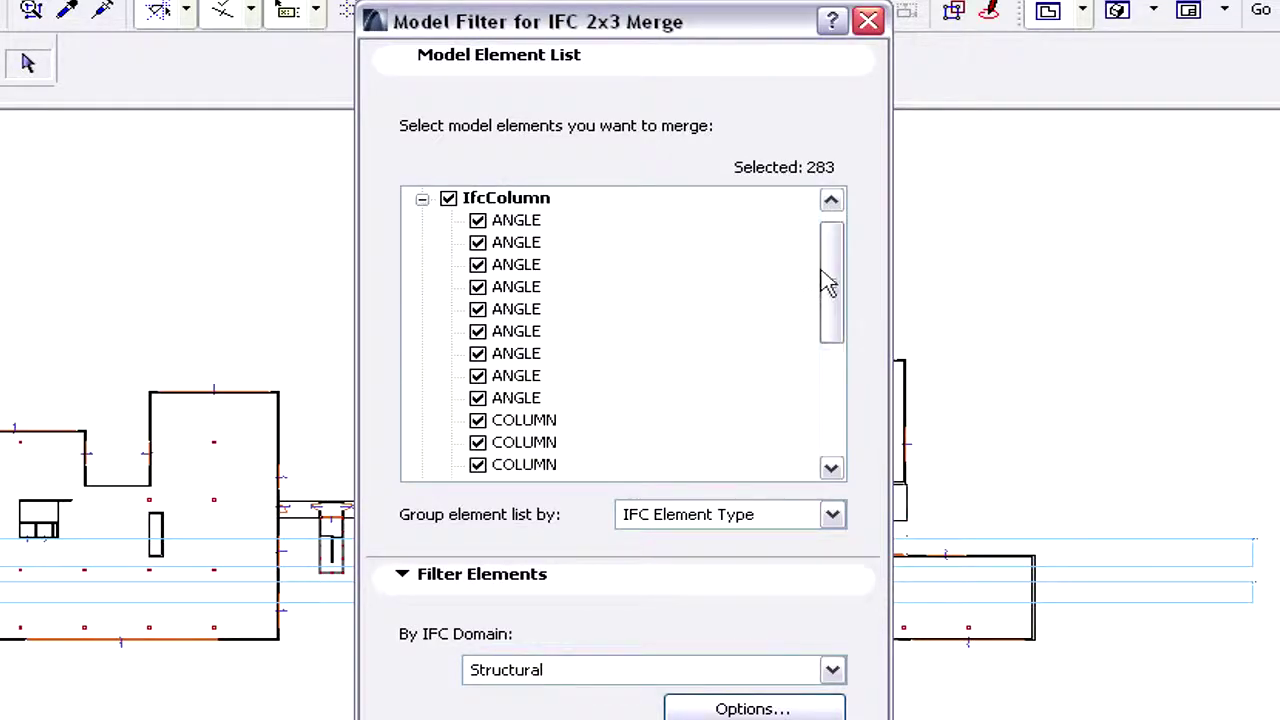
mouse_move(829, 280)
left_mouse_down()
mouse_move(829, 408)
mouse_move(817, 262)
left_mouse_up()
left_click(421, 222)
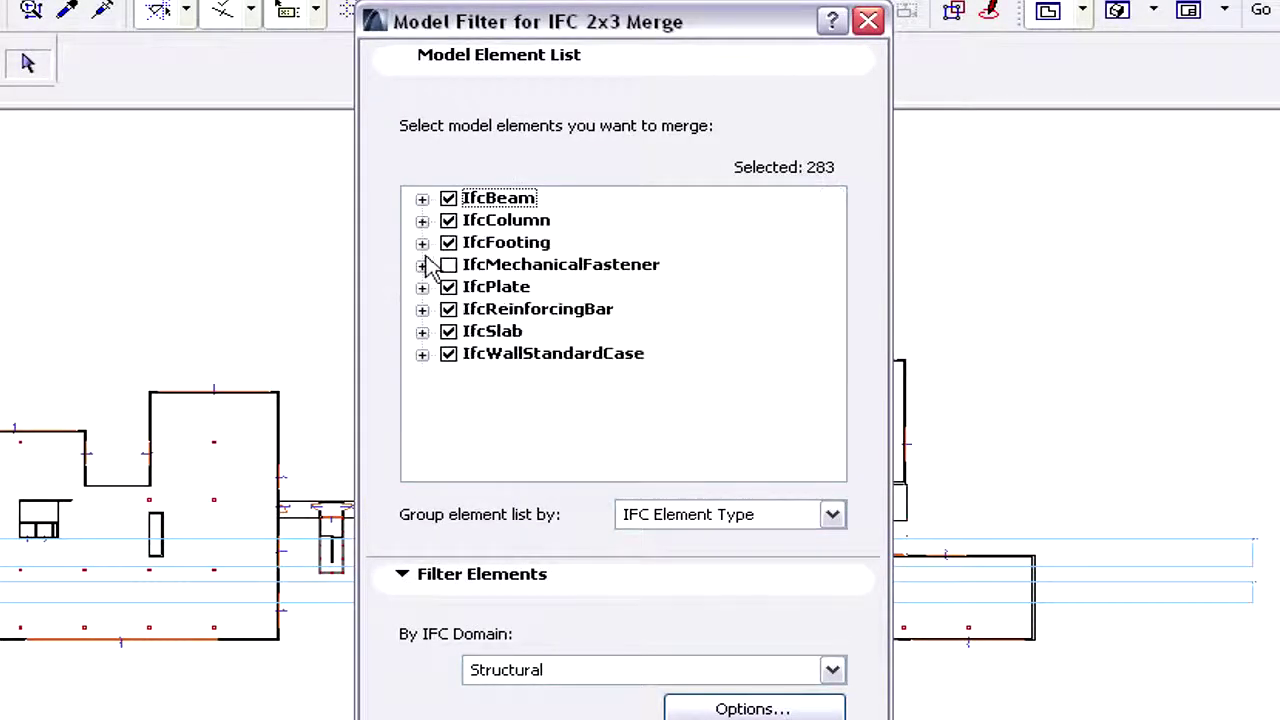
left_click(448, 265)
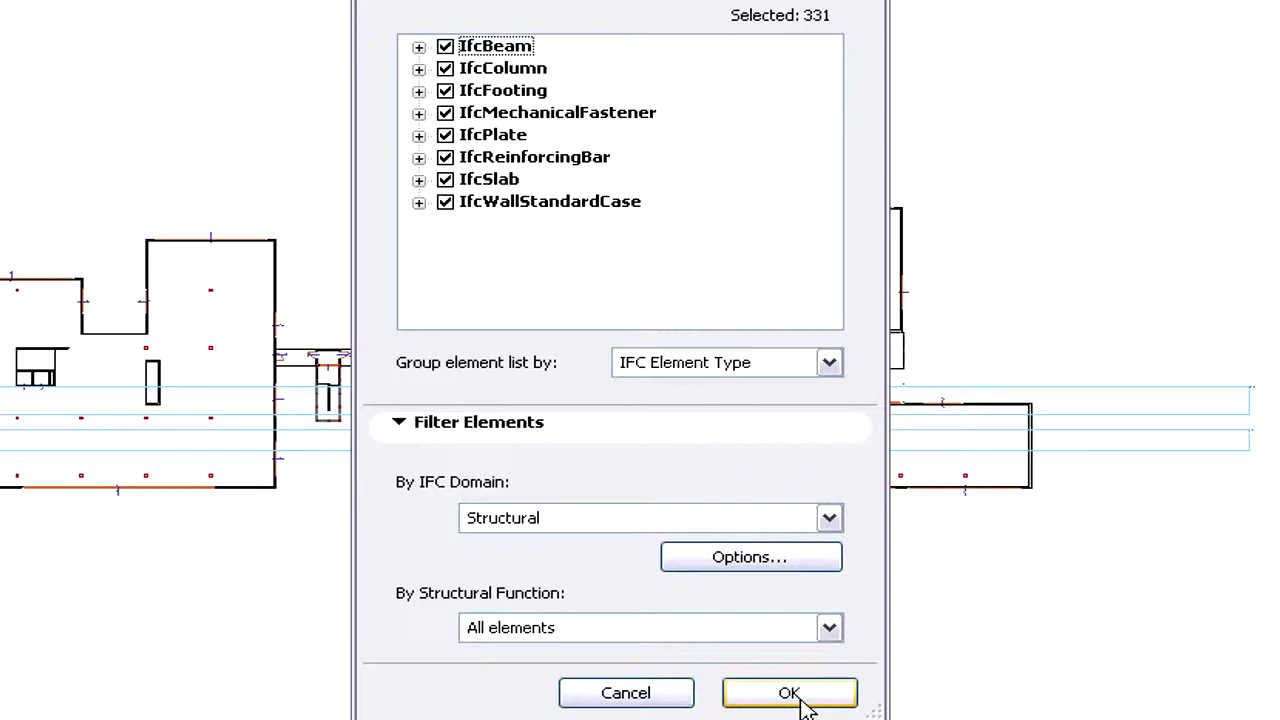
left_click(789, 693)
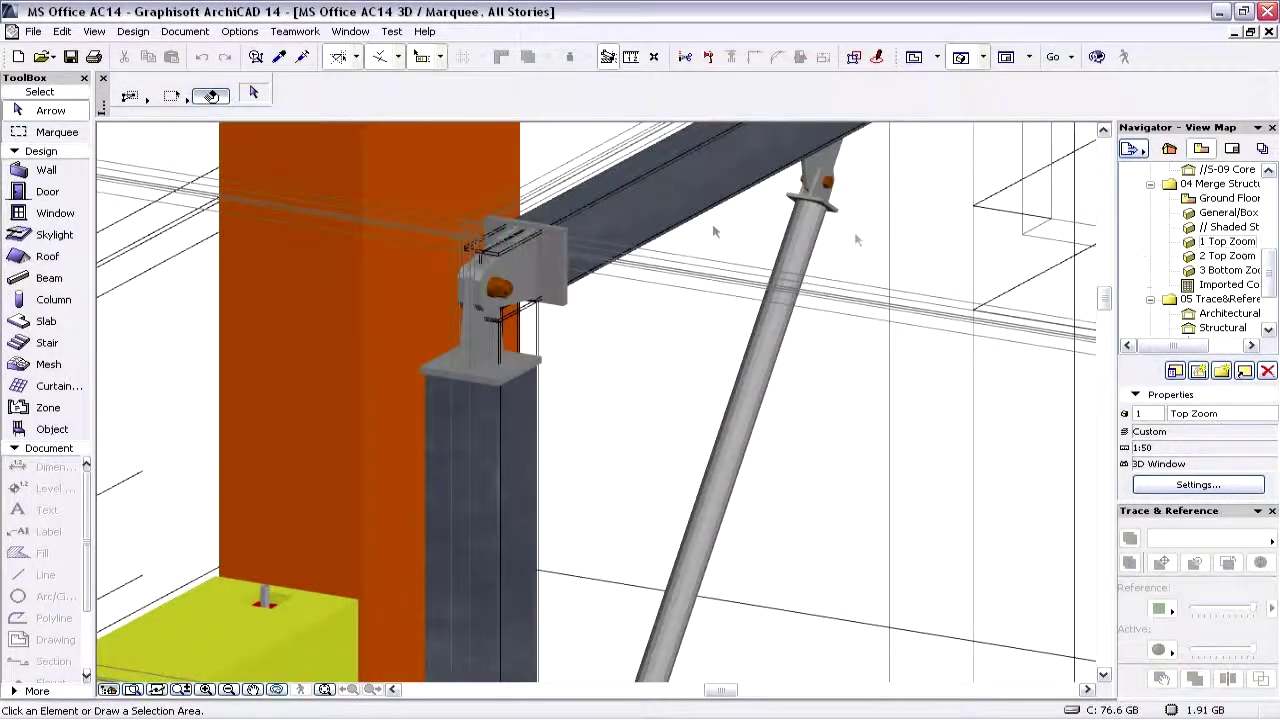
- Examine the merged steel connections, then open the 3 Bottom Zoom view and inspect the column bases, anchors, wall and slab
mouse_move(612, 220)
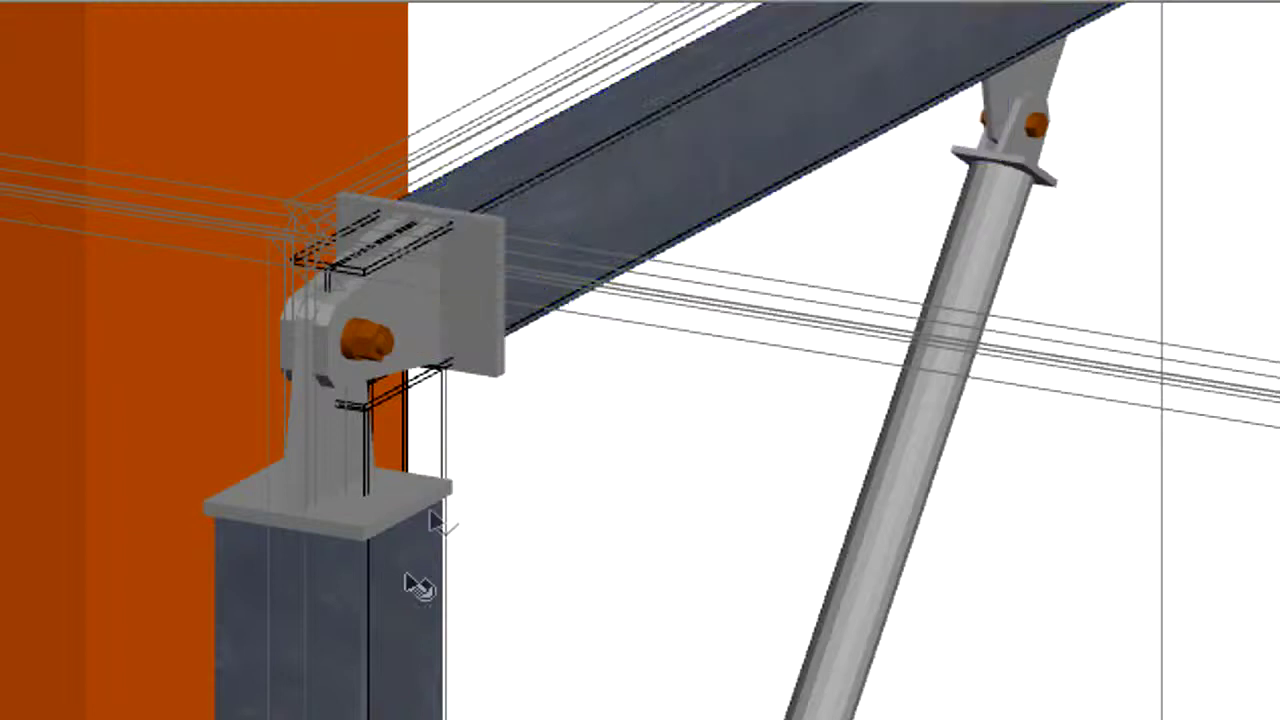
mouse_move(410, 614)
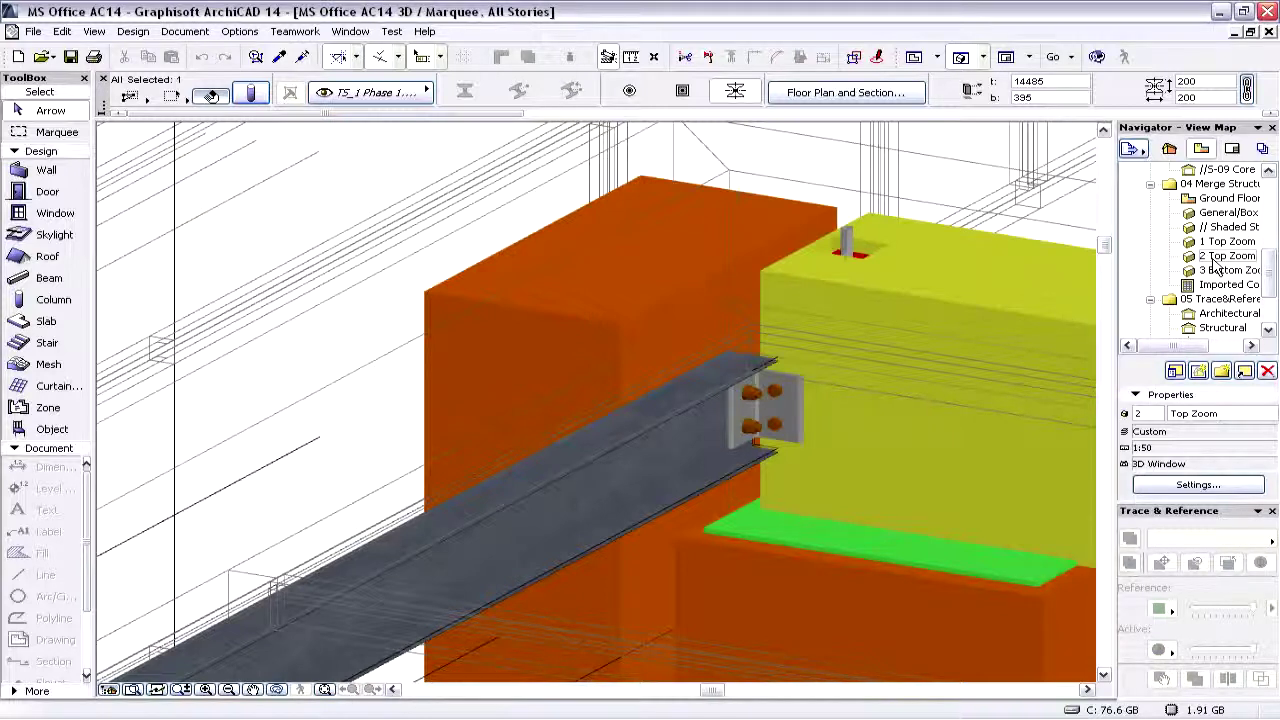
double_click(1222, 270)
mouse_move(585, 530)
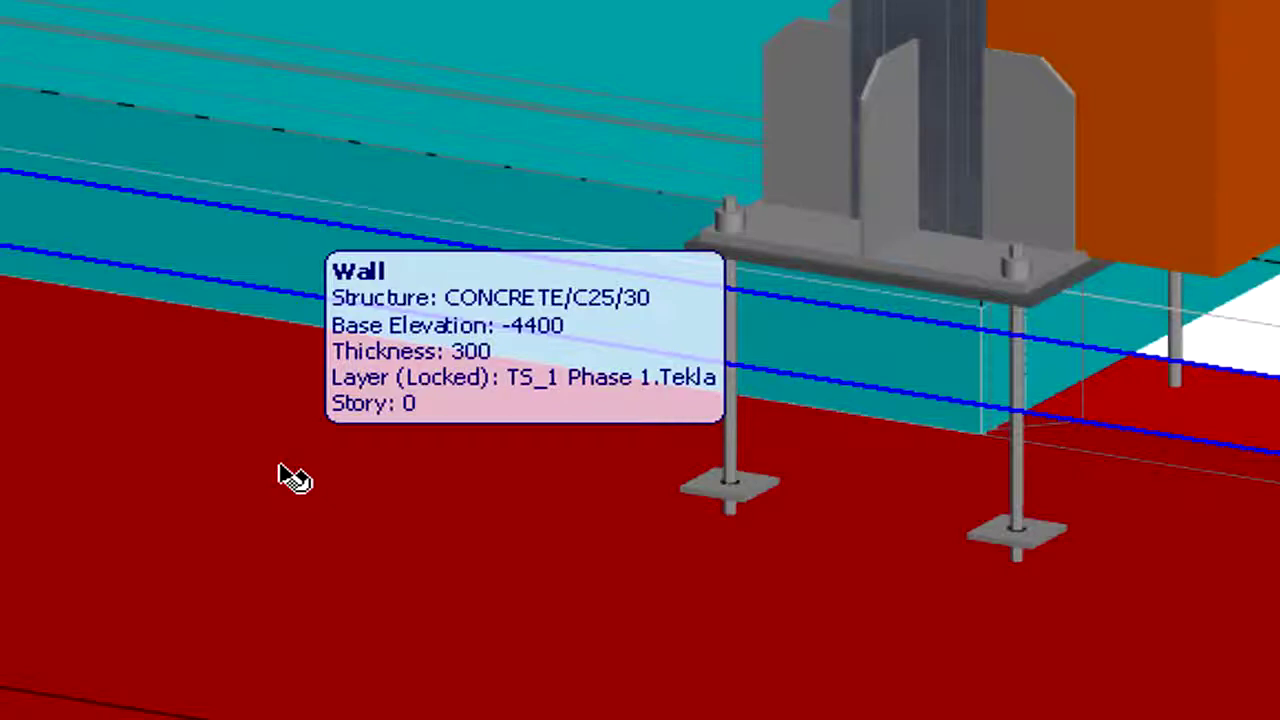
left_click(280, 467)
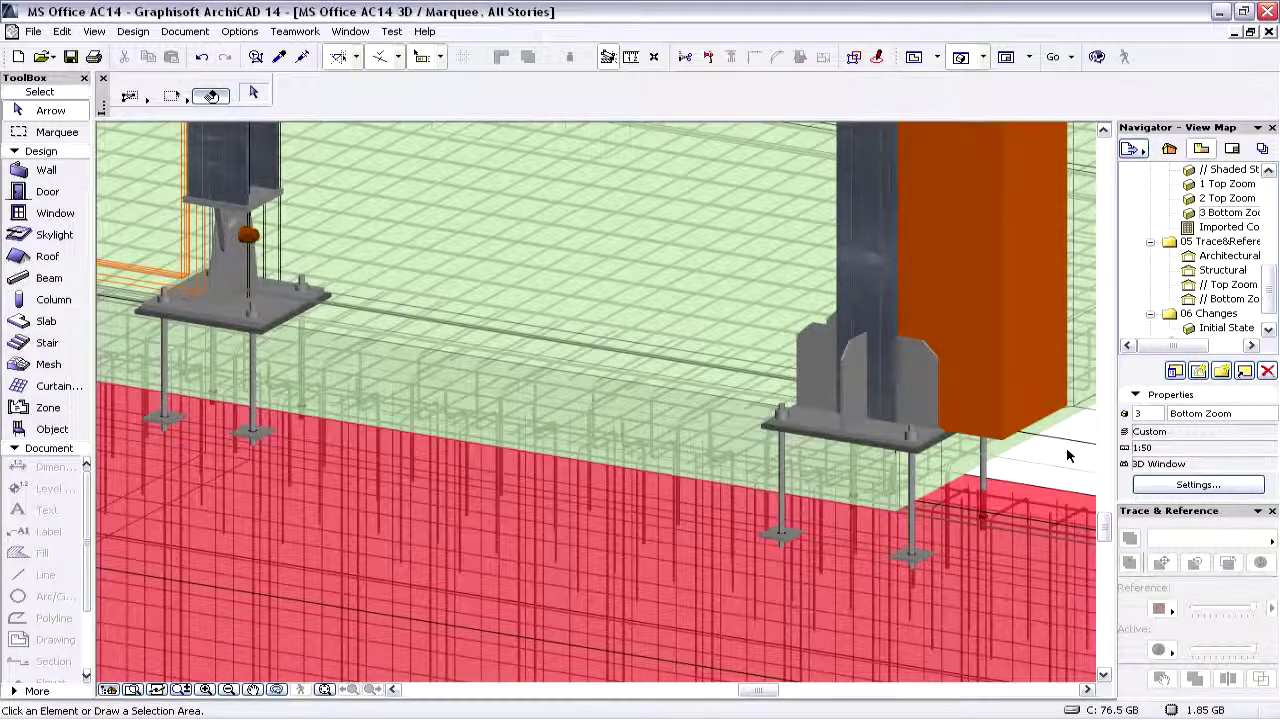
- In the Initial State view, delete the column and beam of the middle steel frame
scroll(1036, 473, "up", 5)
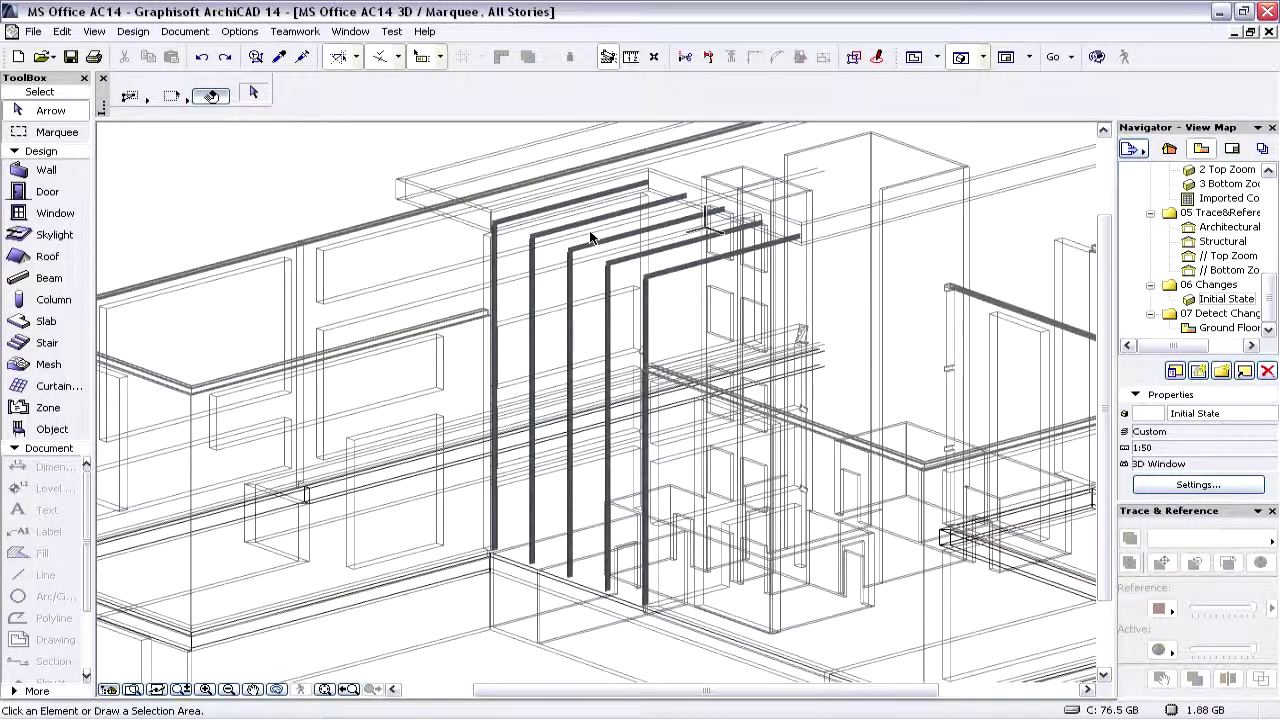
scroll(590, 237, "up", 5)
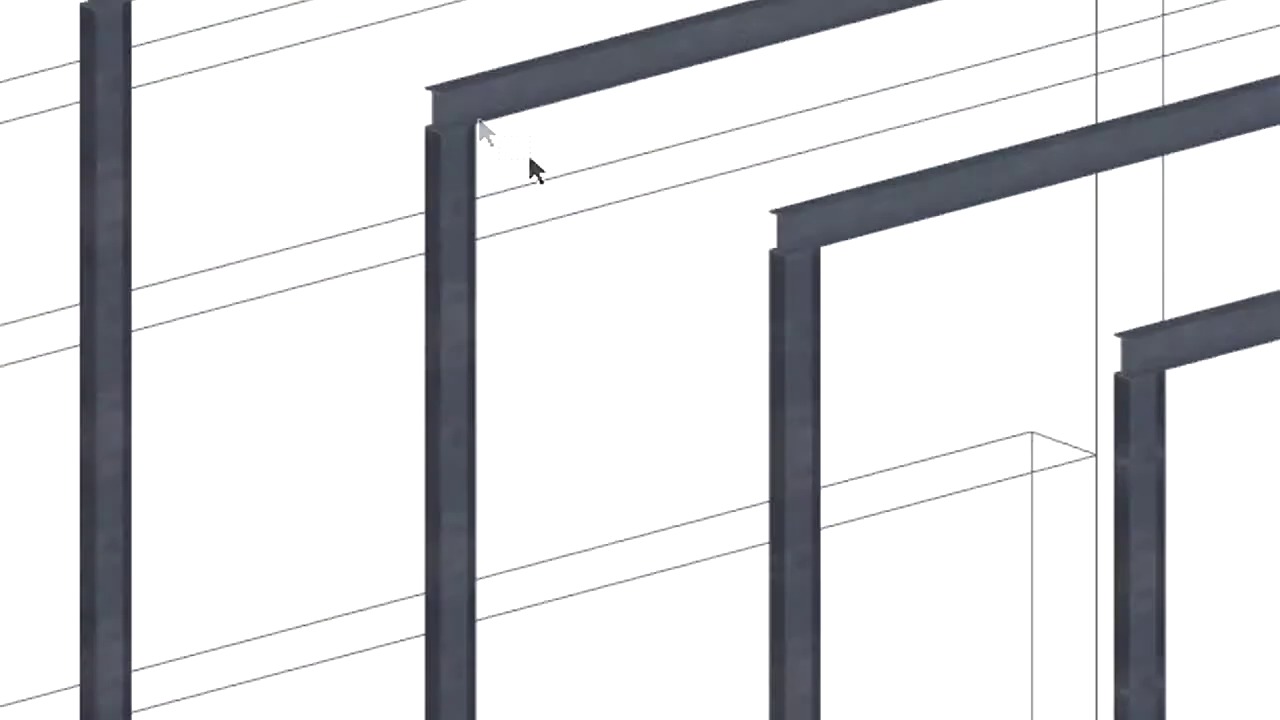
left_click(386, 48)
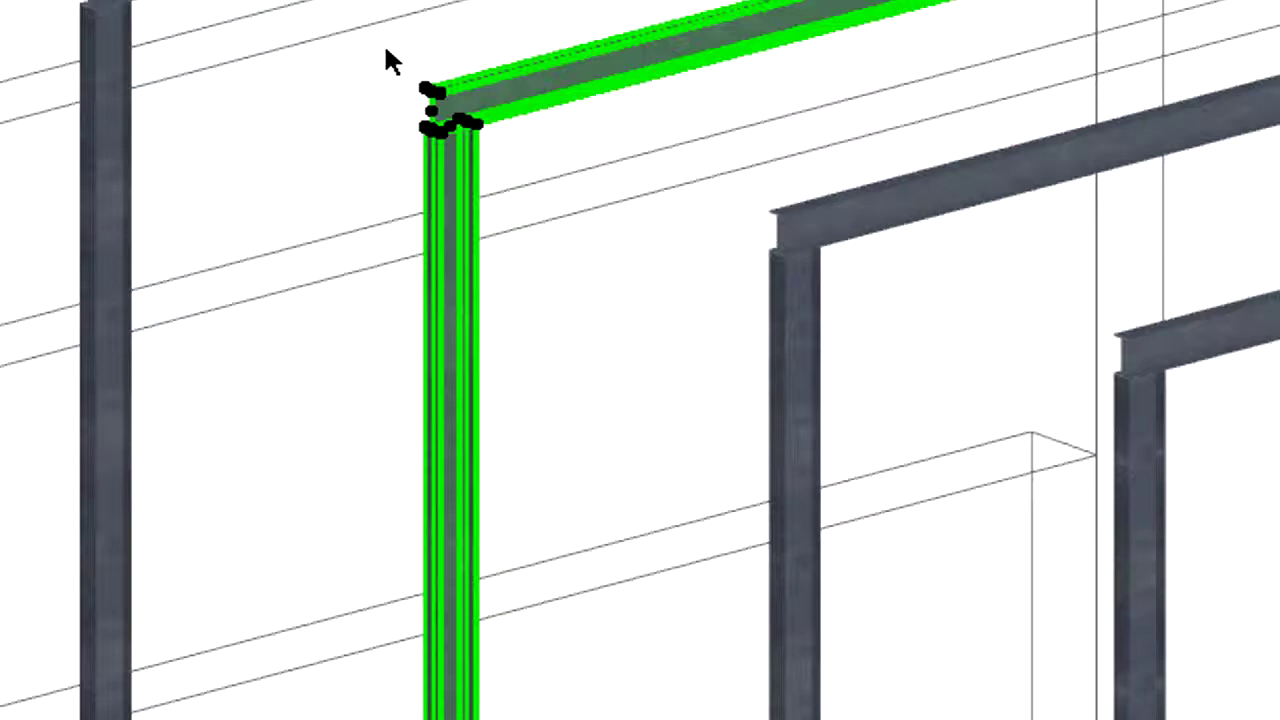
right_click(386, 48)
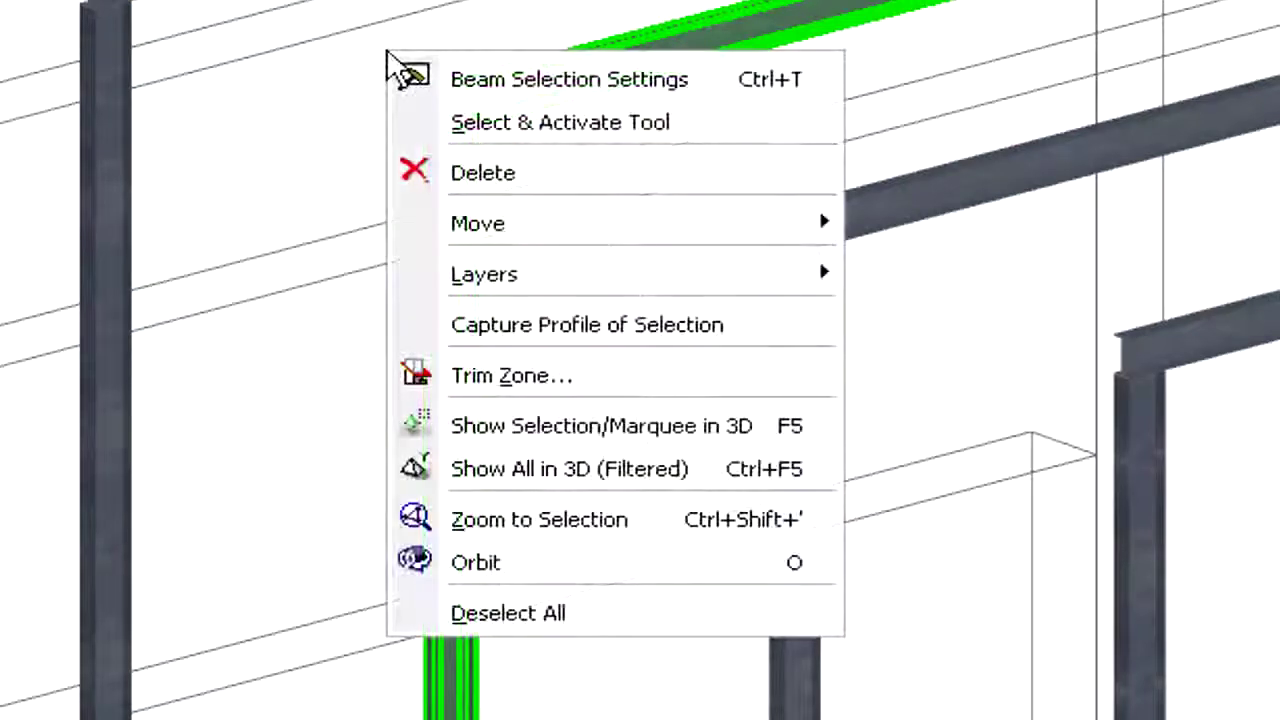
left_click(445, 176)
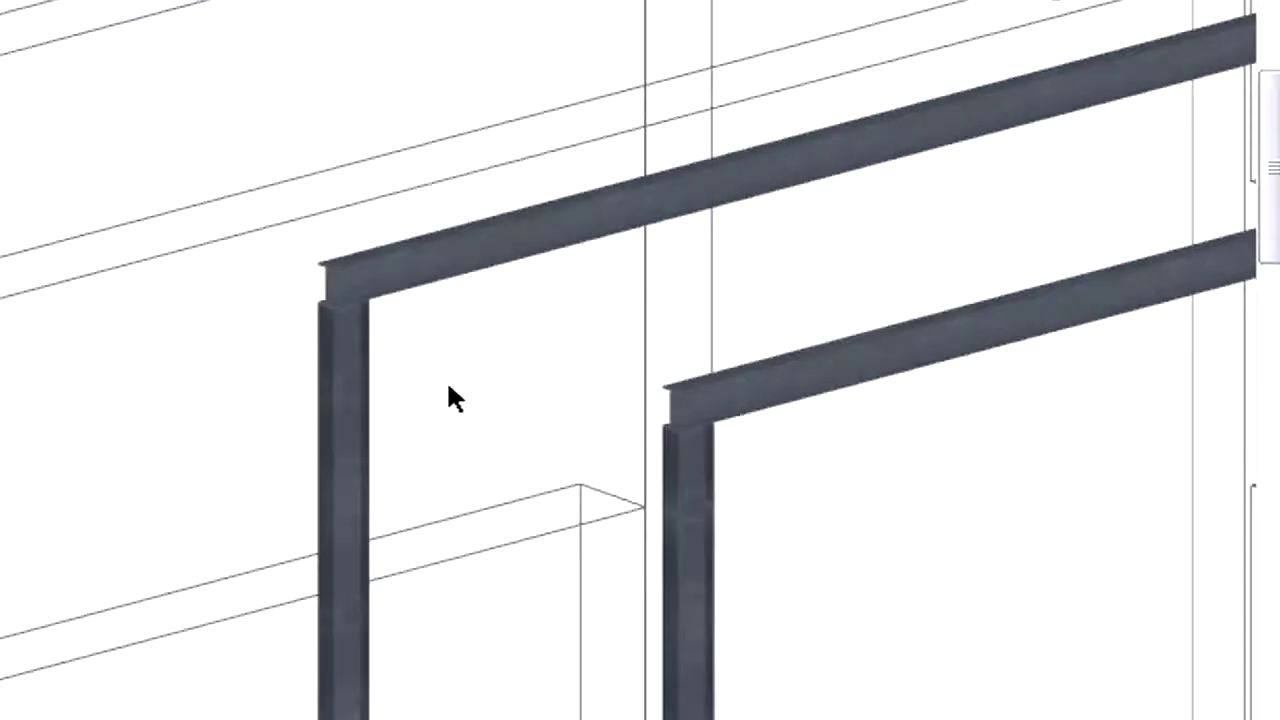
- Move the fourth steel frame's column and beam 1500 mm toward the deleted middle frame's position
left_click_drag(898, 333, 723, 190)
left_click_drag(275, 253, 273, 252)
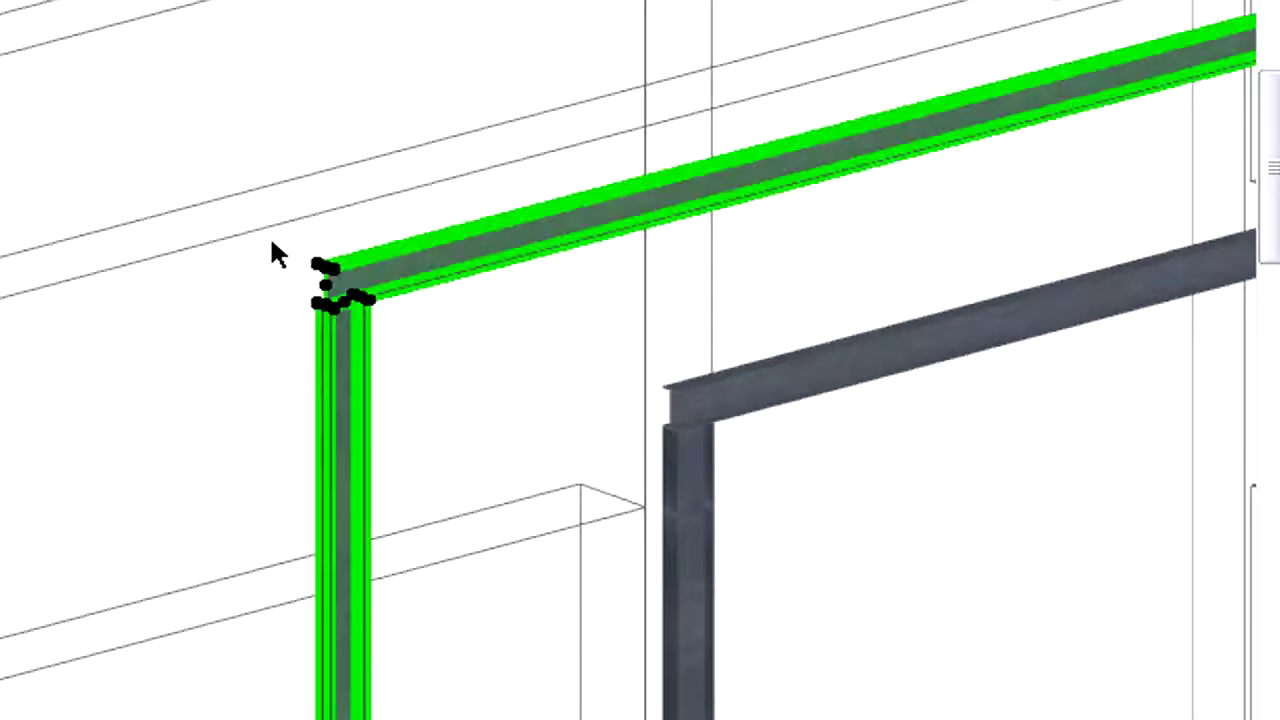
right_click(273, 252)
mouse_move(400, 425)
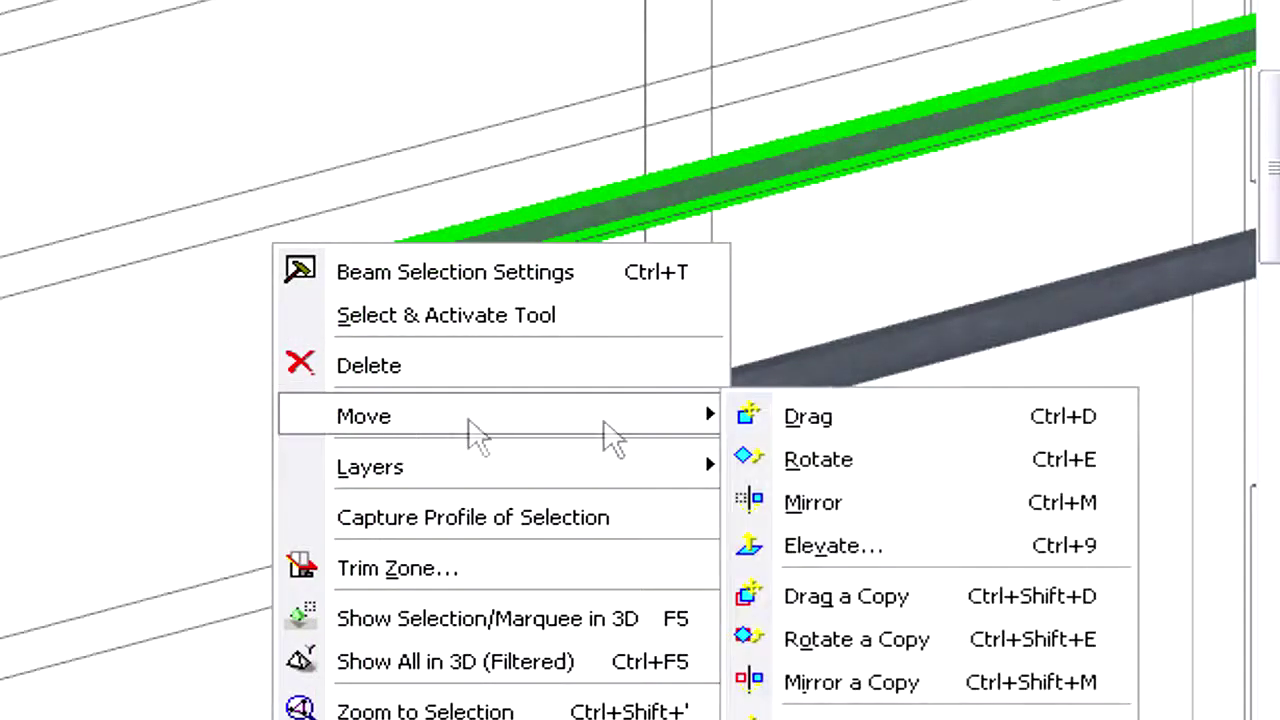
left_click(808, 416)
left_click(321, 274)
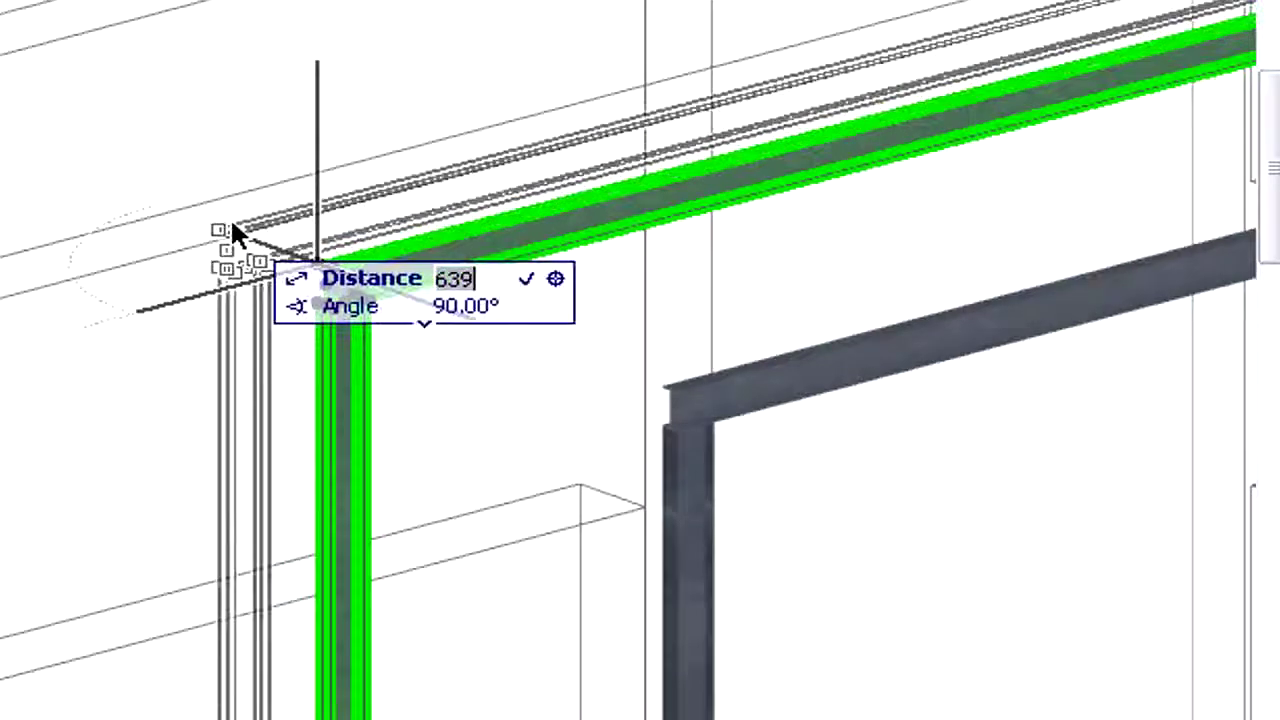
type("150")
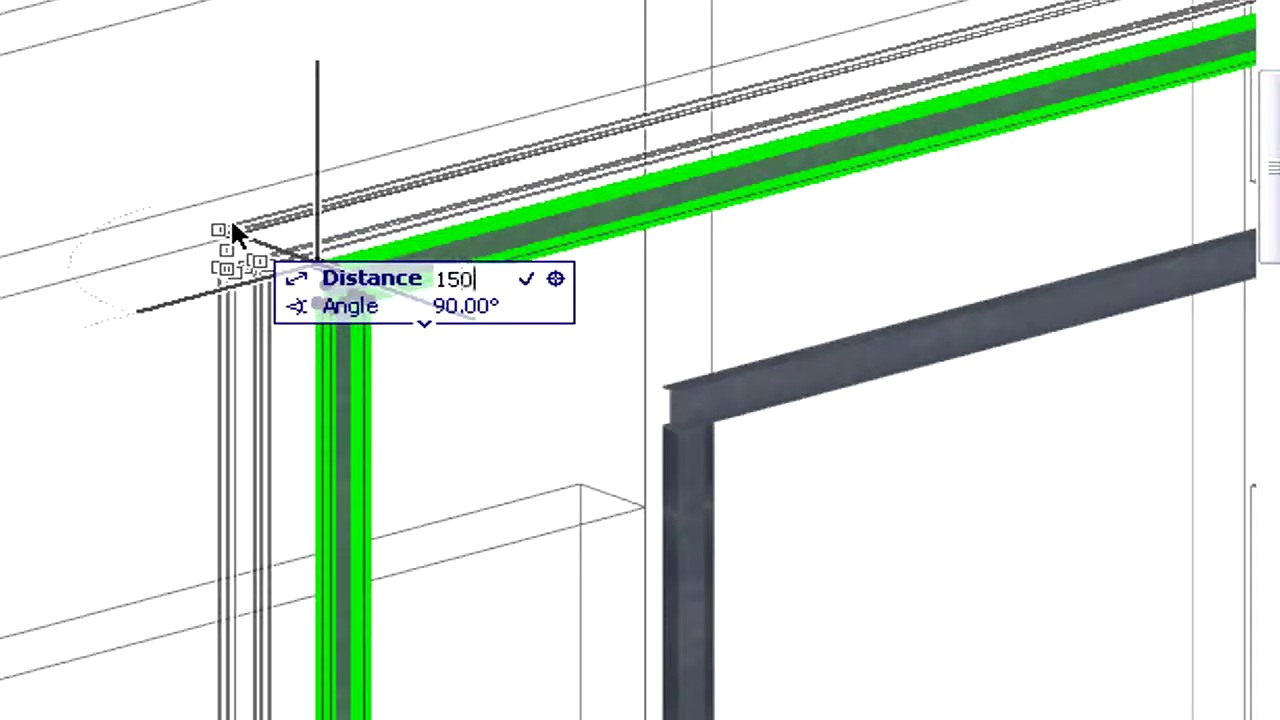
type("0")
key("Return")
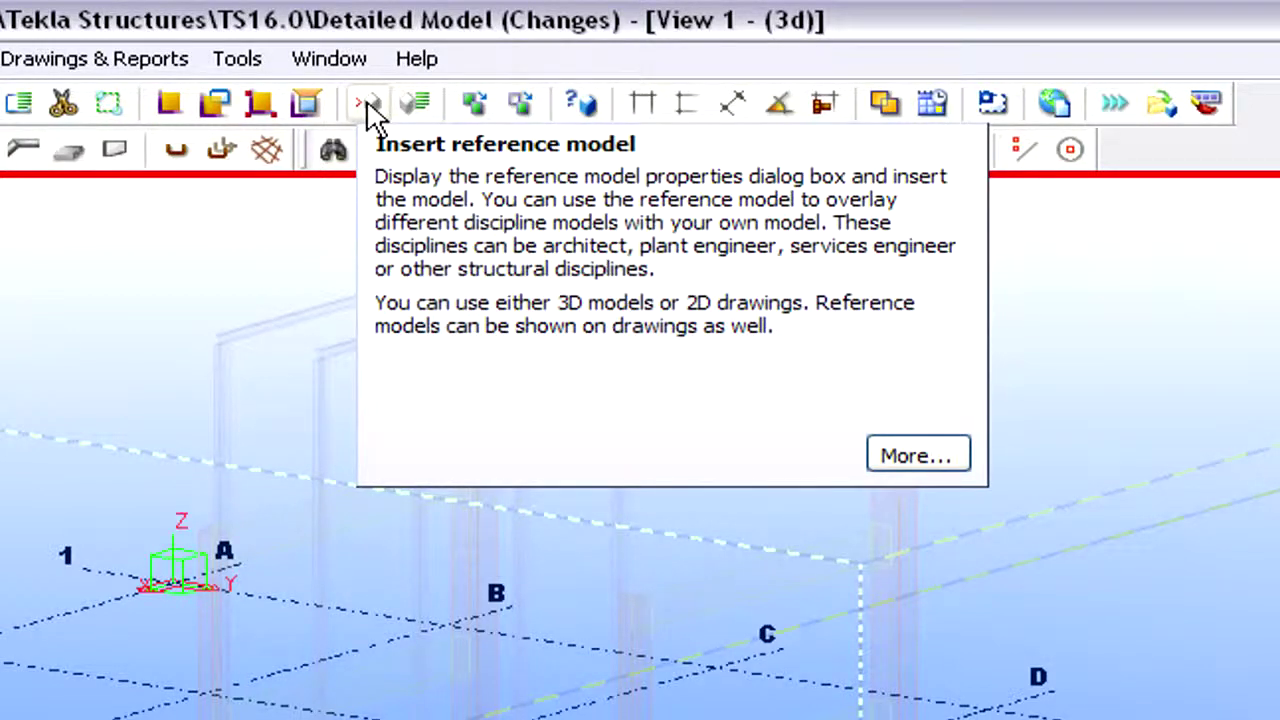
- Switch to Tekla Structures, open the reference model properties, and display the old file and the Deleted elements for change detection
left_click(368, 104)
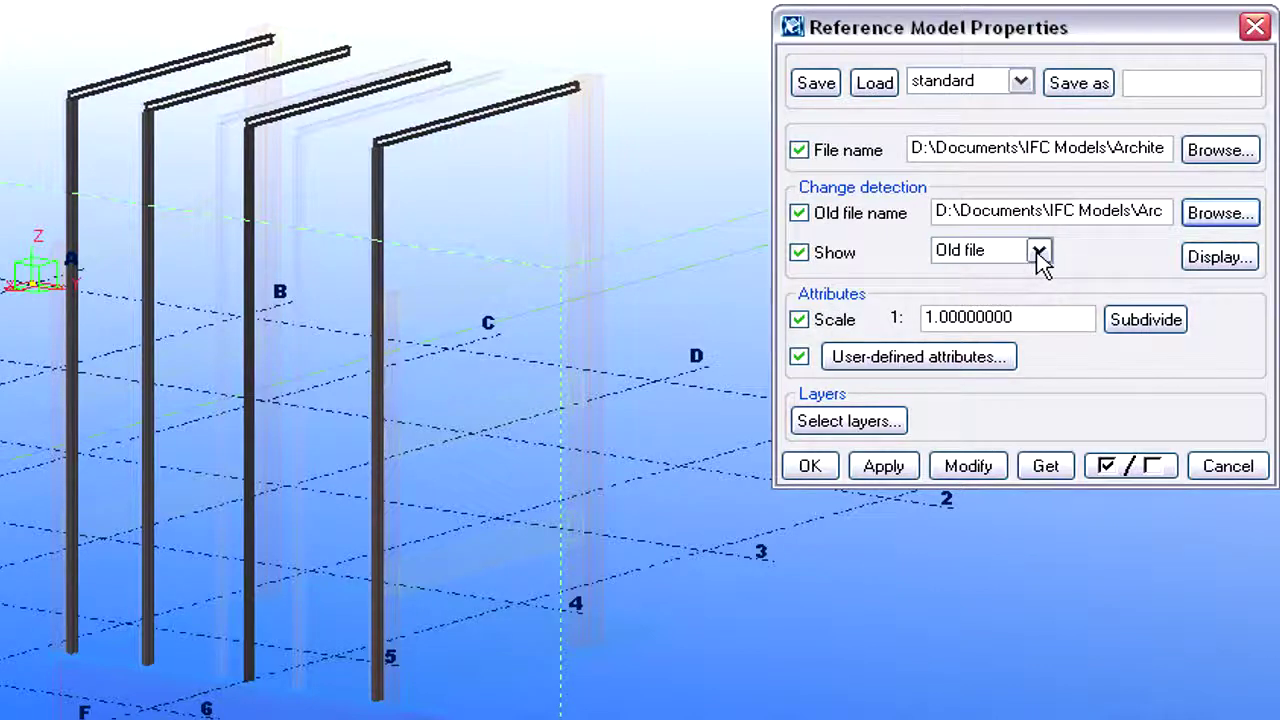
left_click(1226, 262)
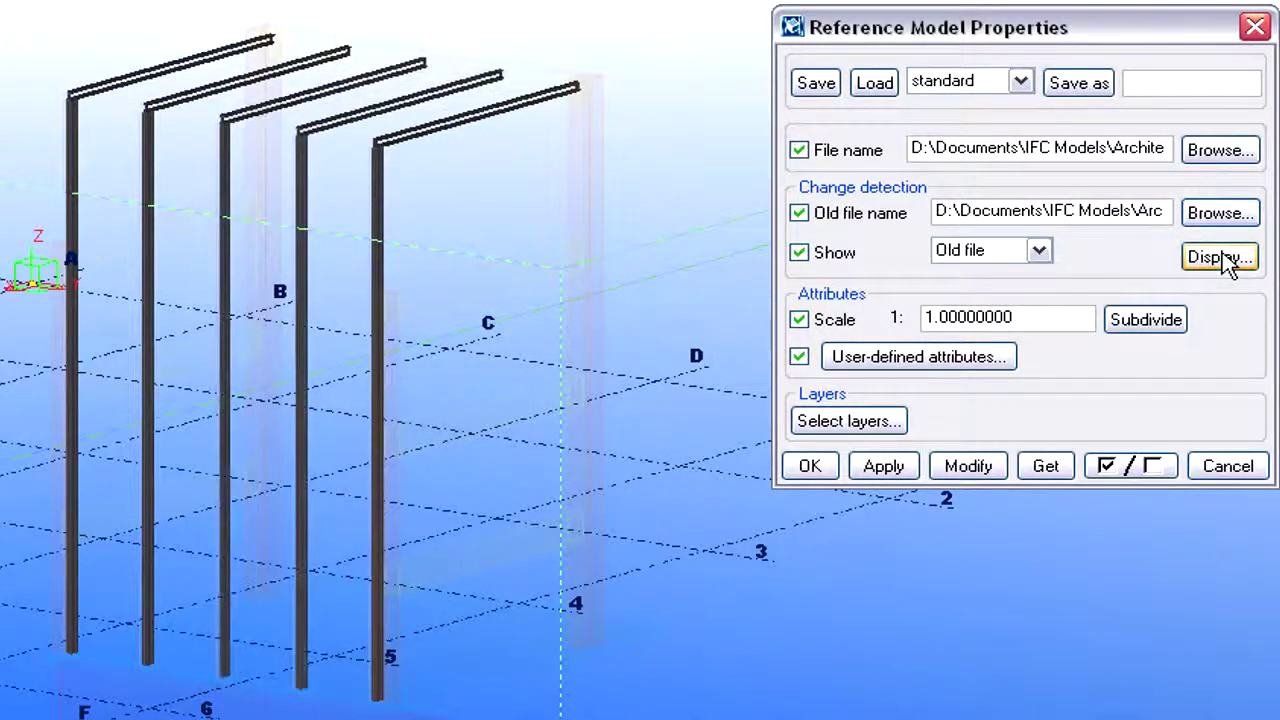
left_click(1040, 251)
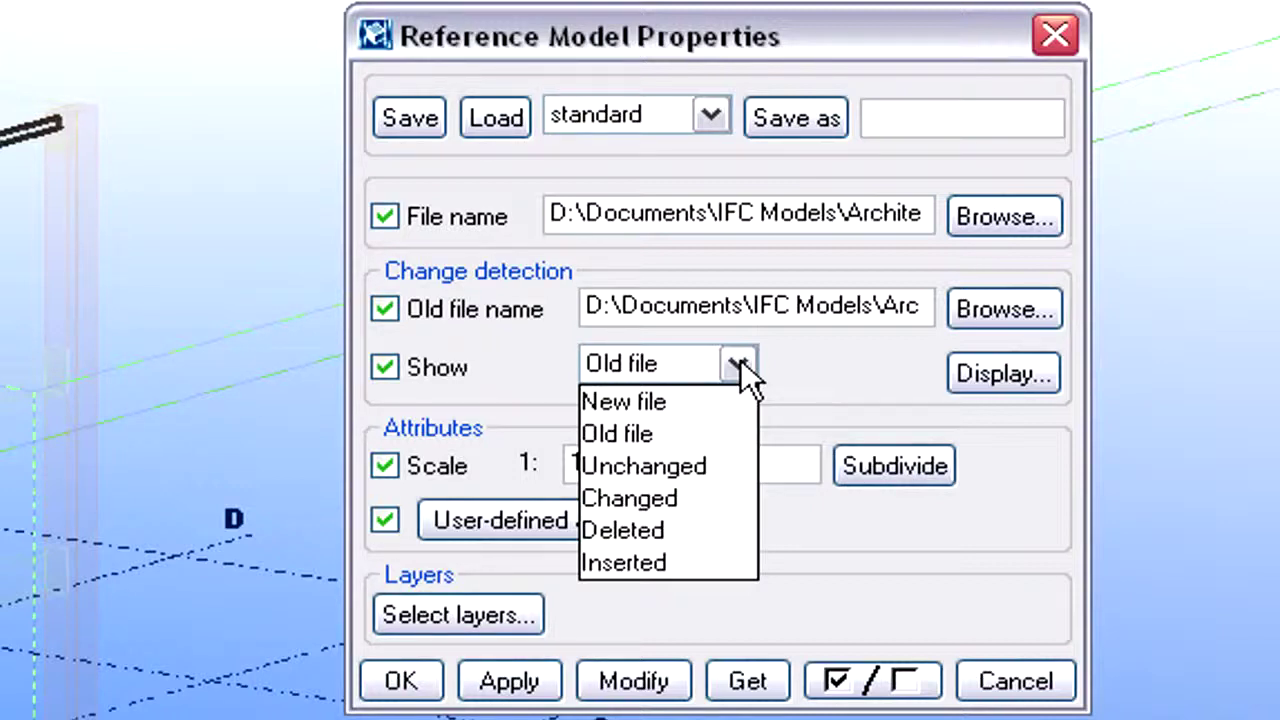
left_click(729, 520)
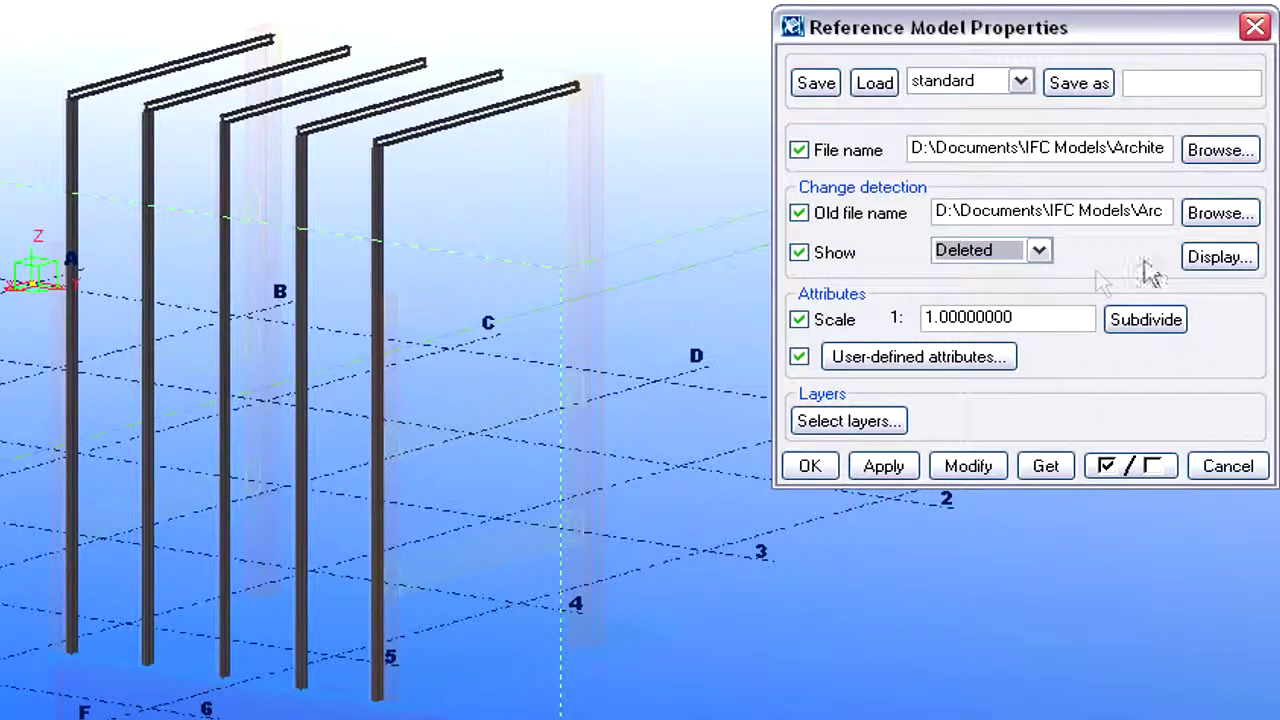
left_click(1219, 258)
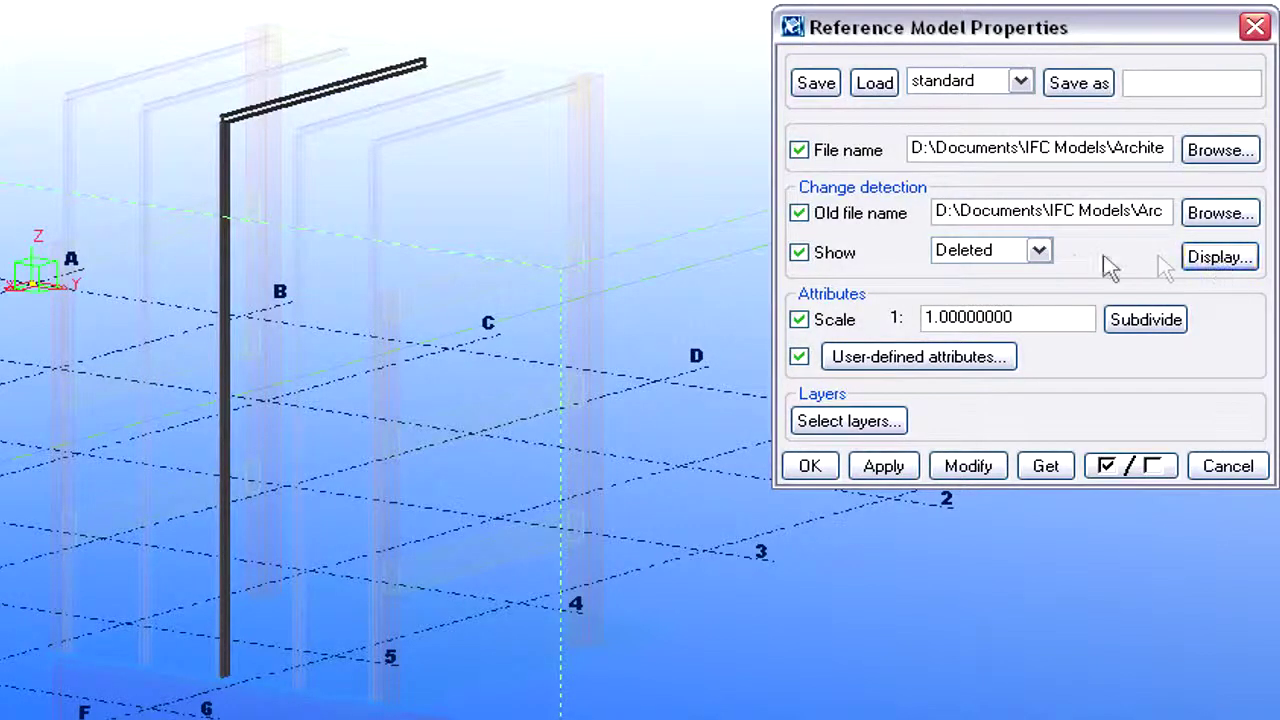
- Display only the Changed elements of the reference model
left_click(1039, 251)
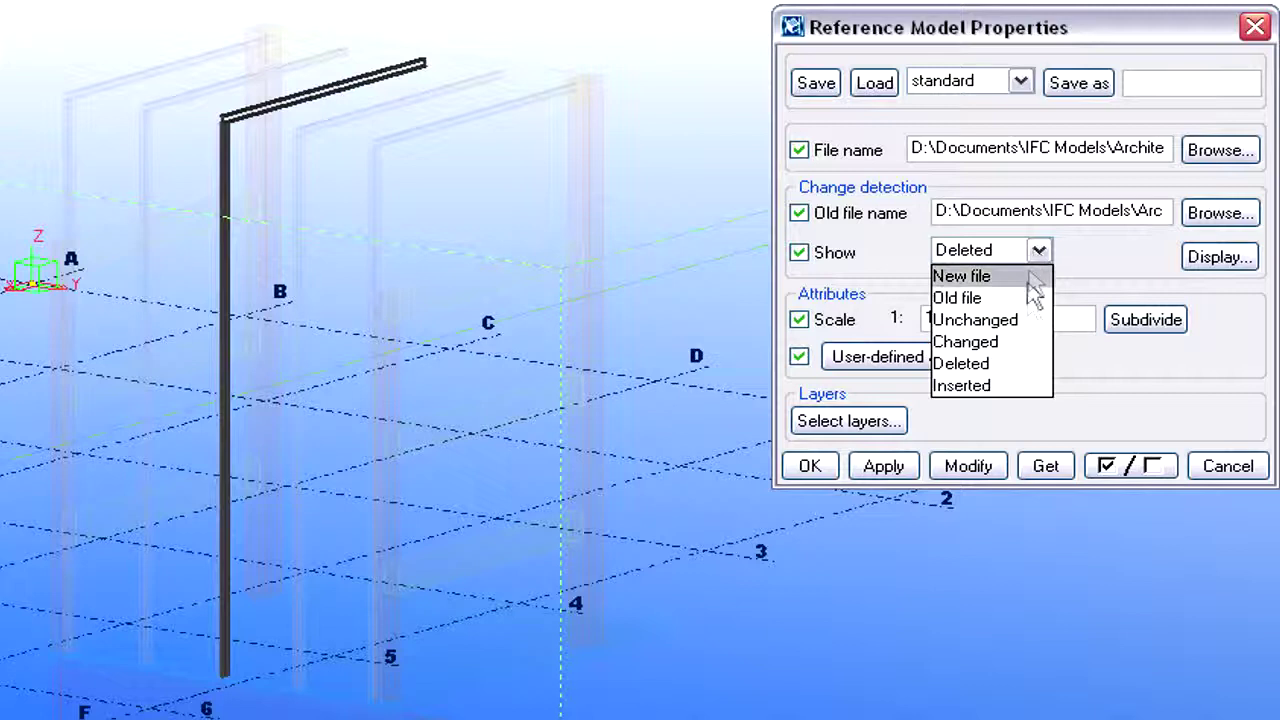
left_click(1030, 341)
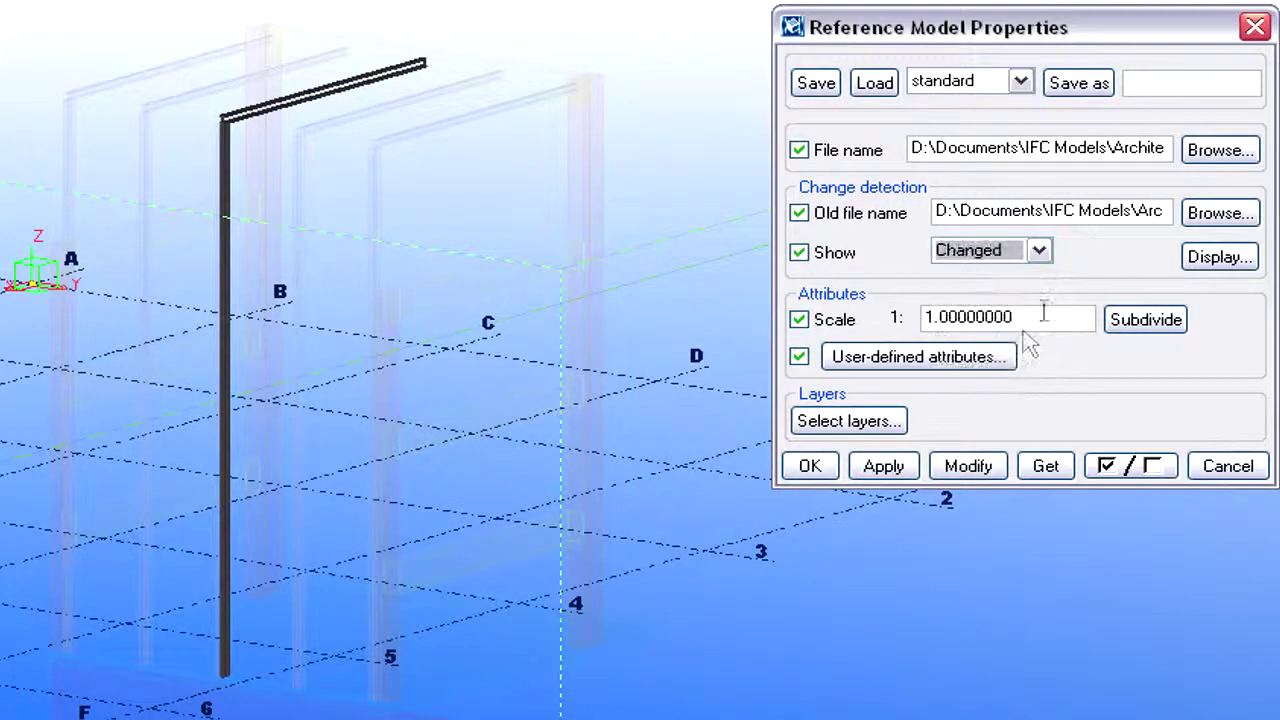
left_click(1214, 259)
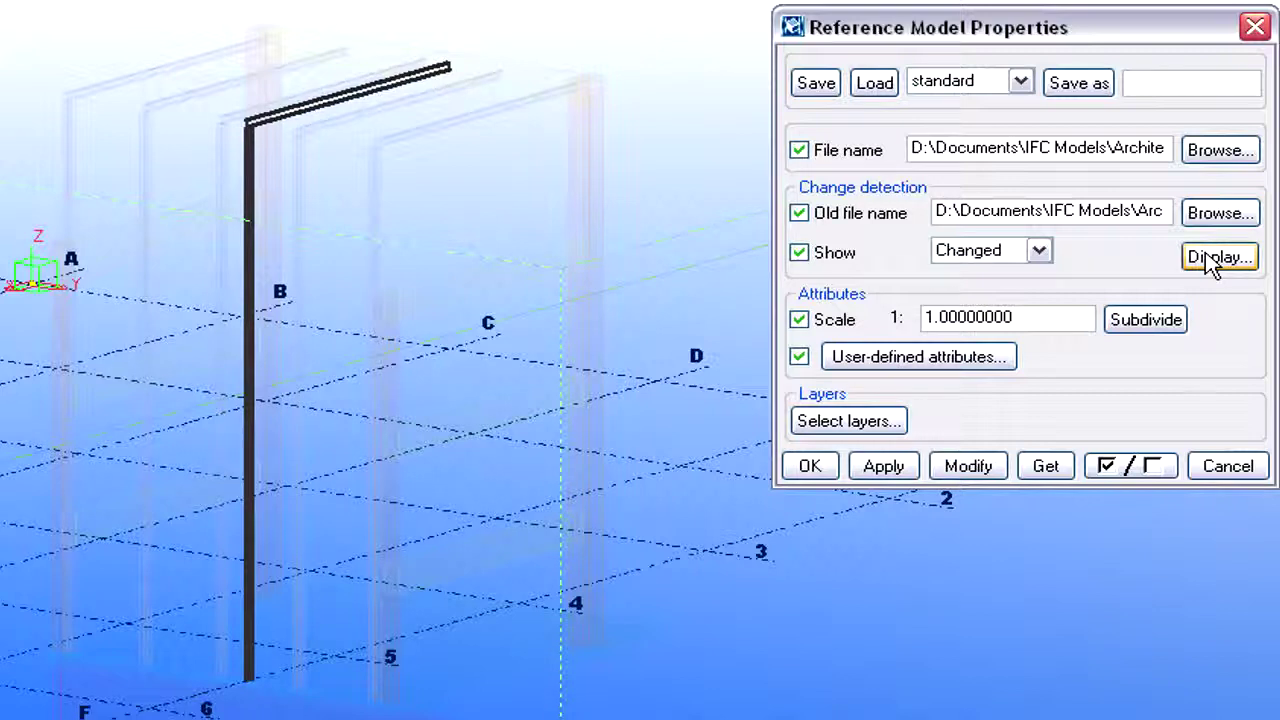
- Set the reference model's change detection to show the New file and refresh the display
left_click(1040, 251)
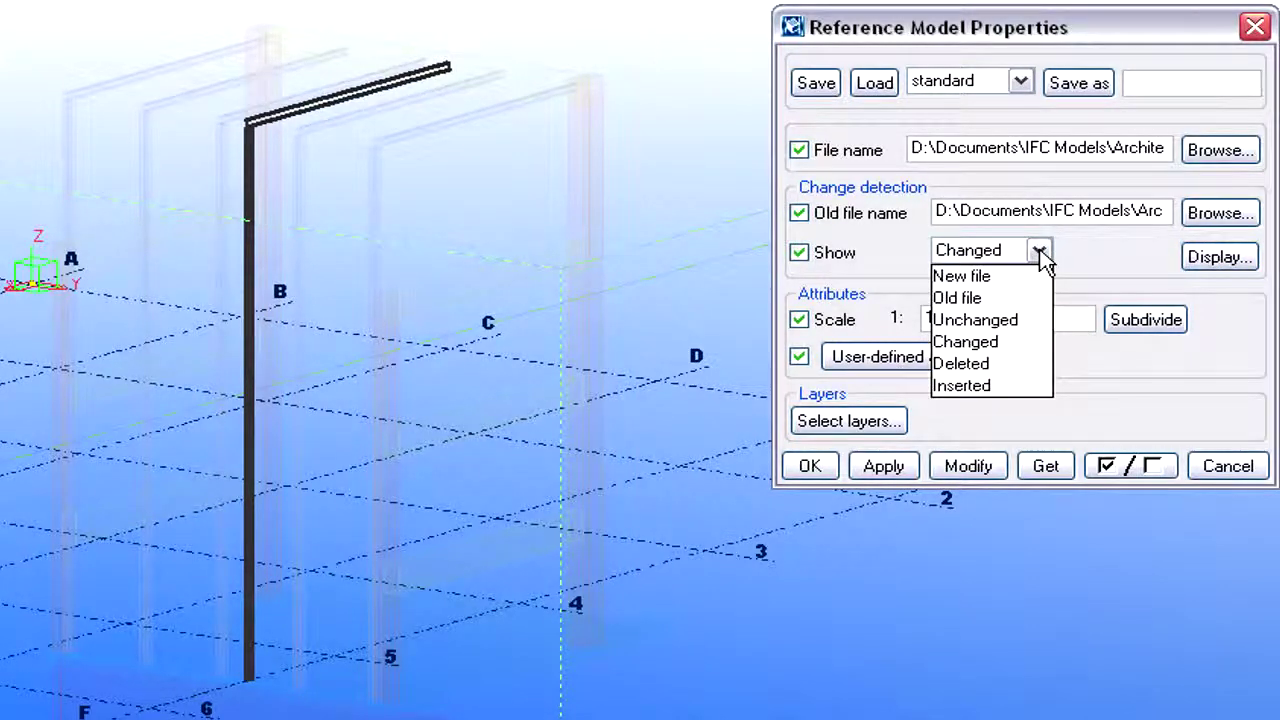
left_click(1046, 276)
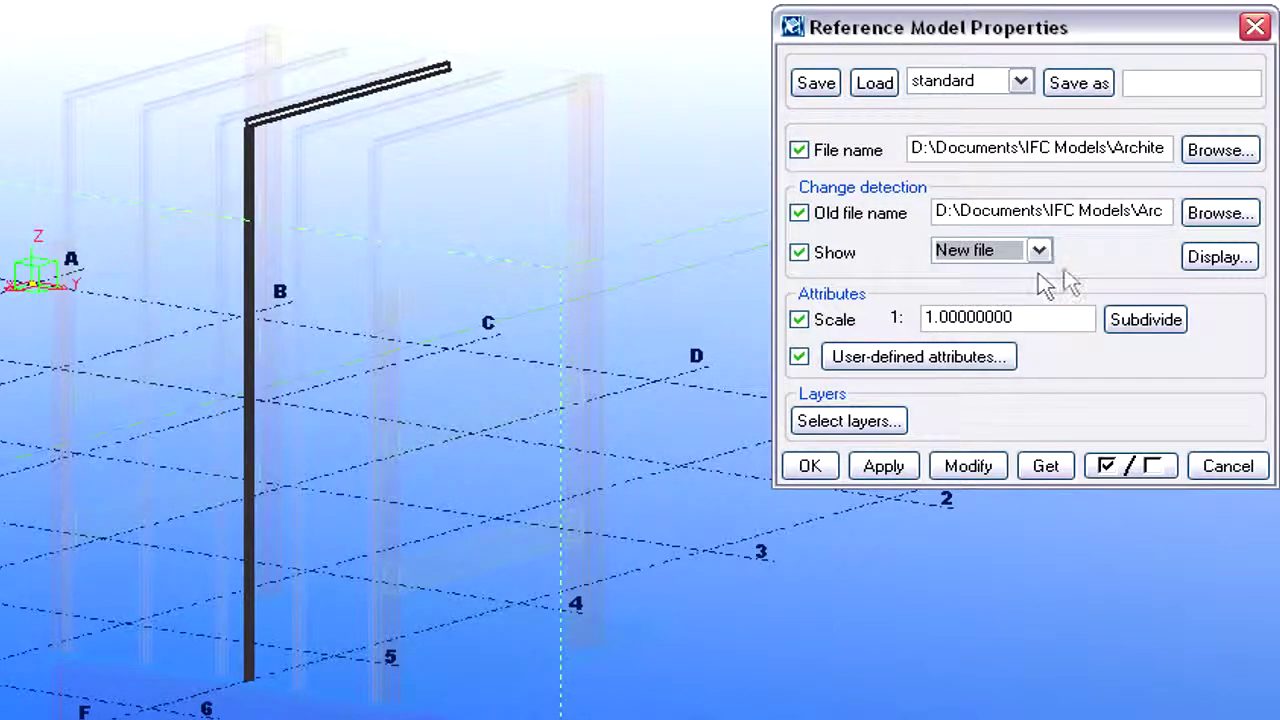
left_click(1220, 258)
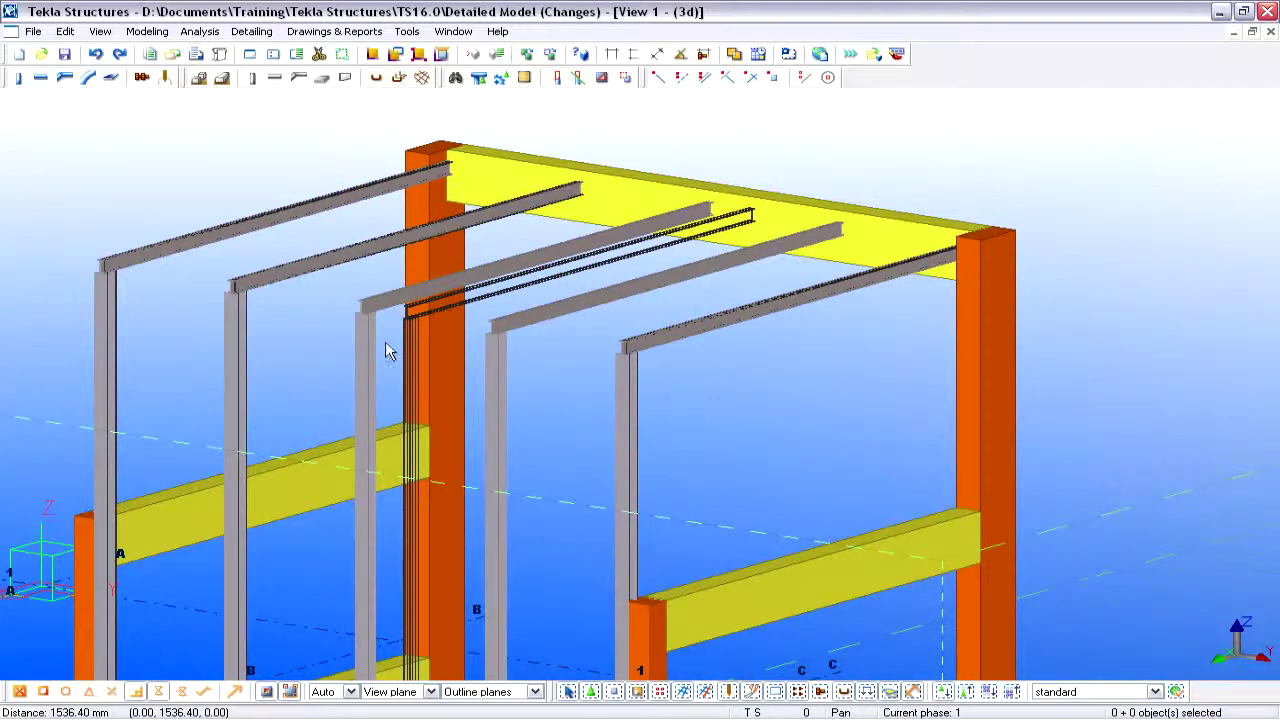
- Delete the column and beam of the middle steel frame from the detailed structural model
left_click(347, 320)
right_click(347, 320)
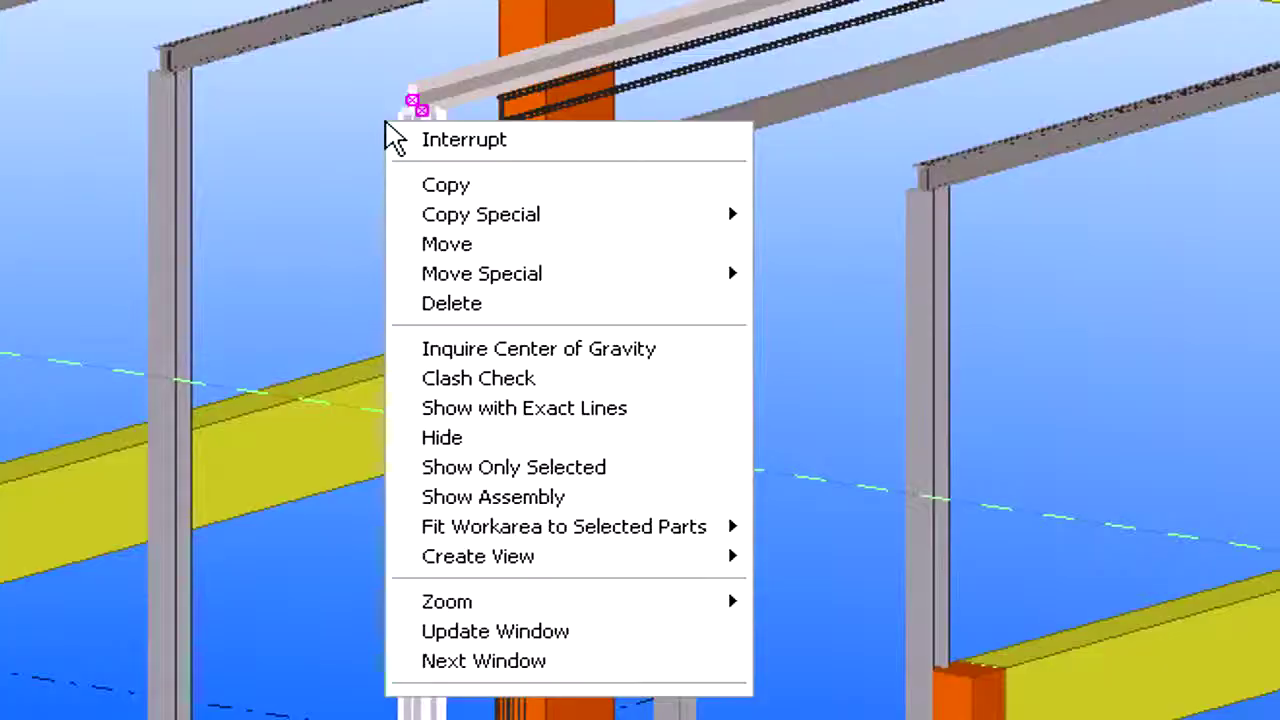
left_click(426, 306)
- Move the changed frame's column and beam linearly by dY -1500 mm to match the reference model's new position
left_click(646, 124)
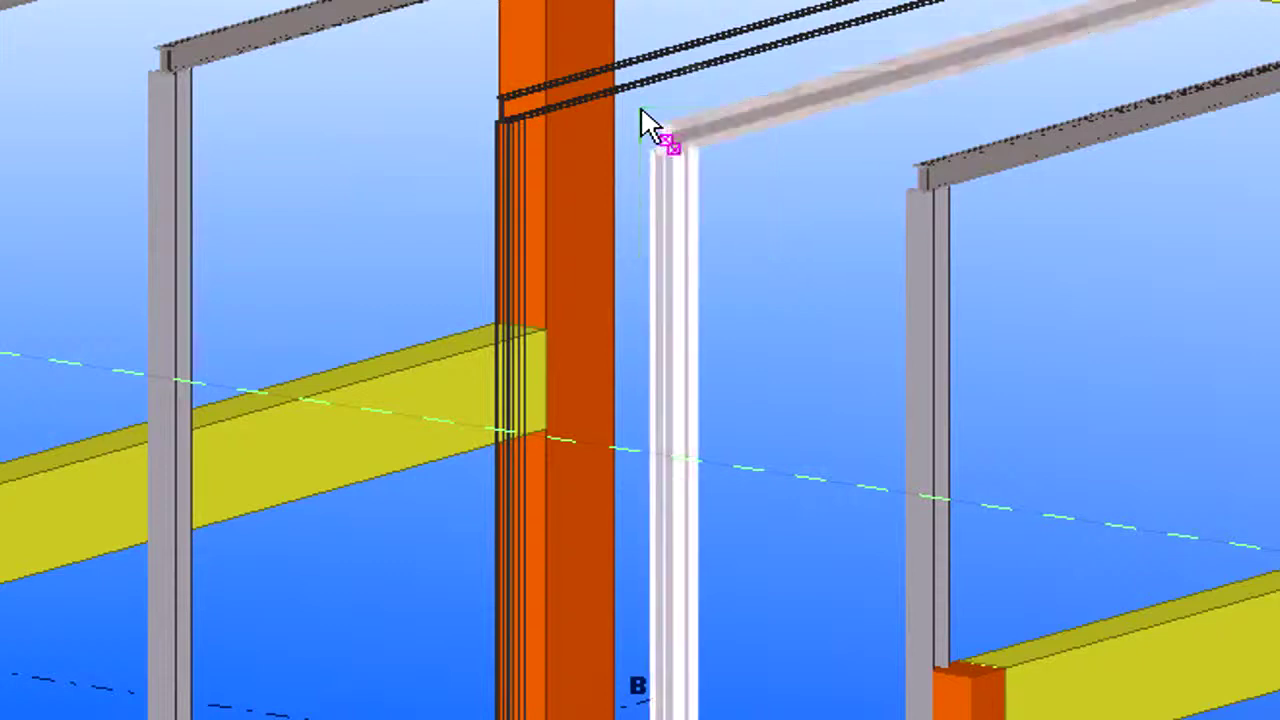
right_click(682, 124)
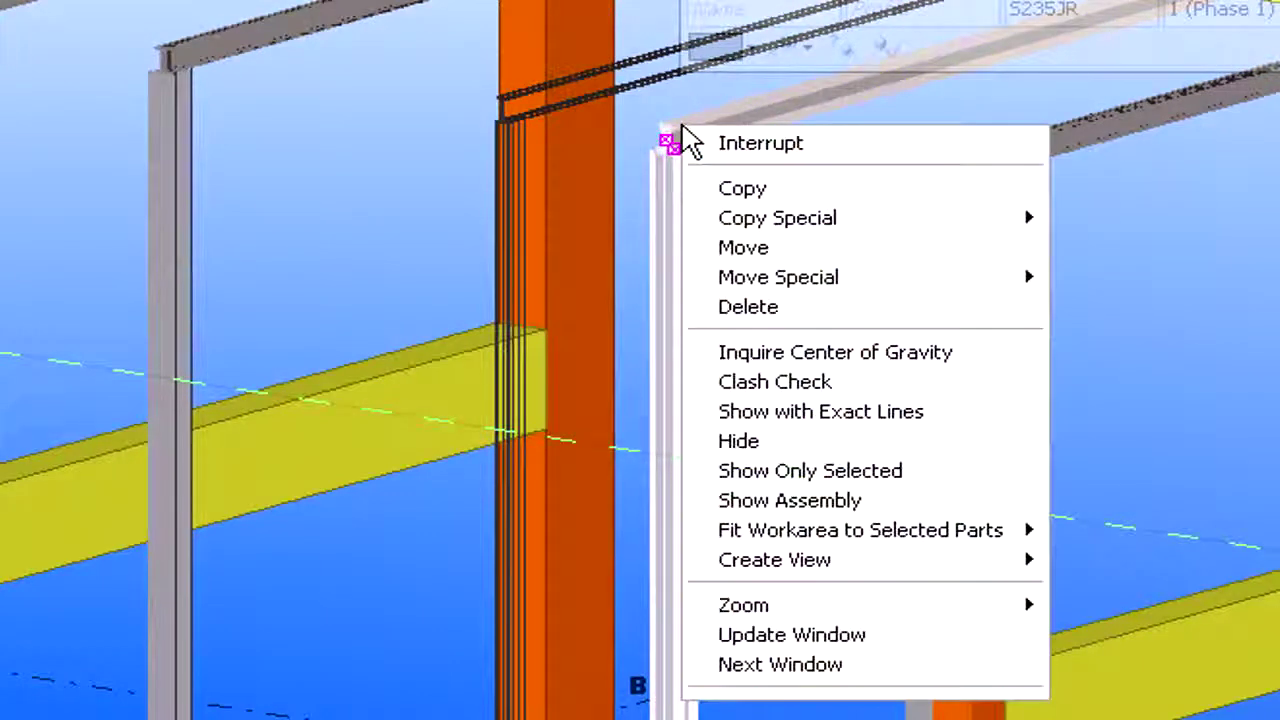
mouse_move(849, 277)
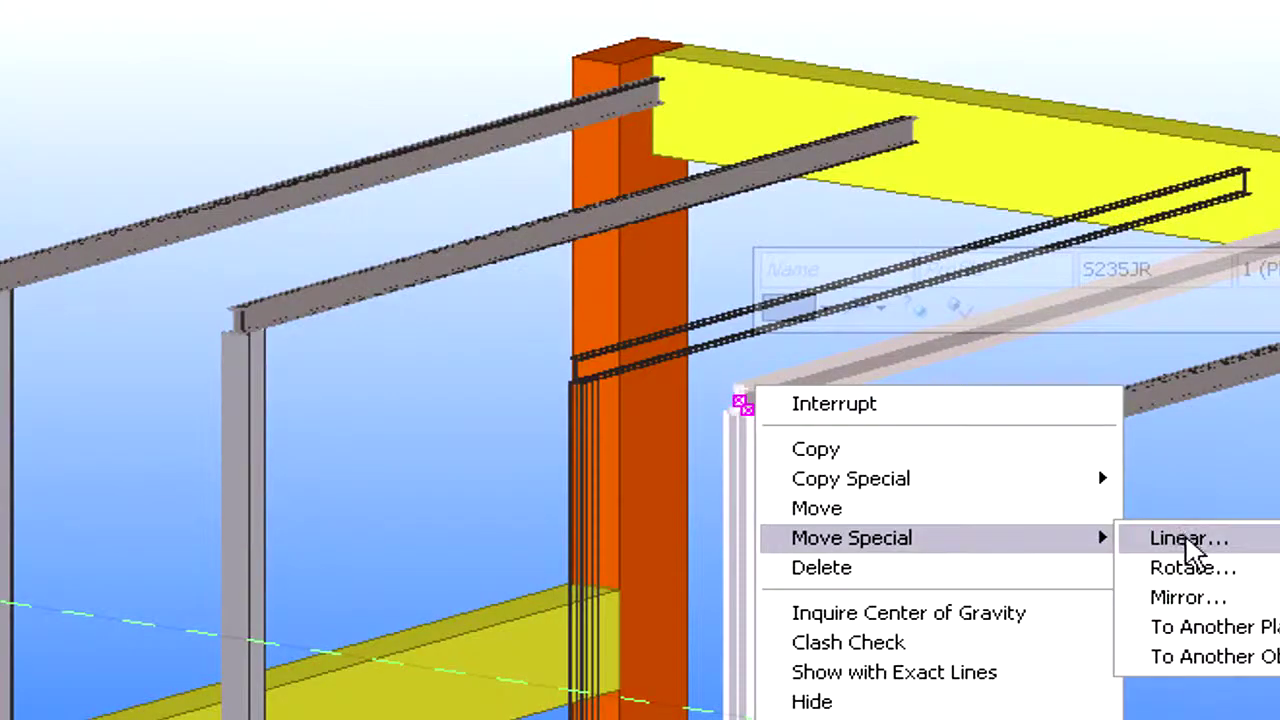
left_click(1113, 280)
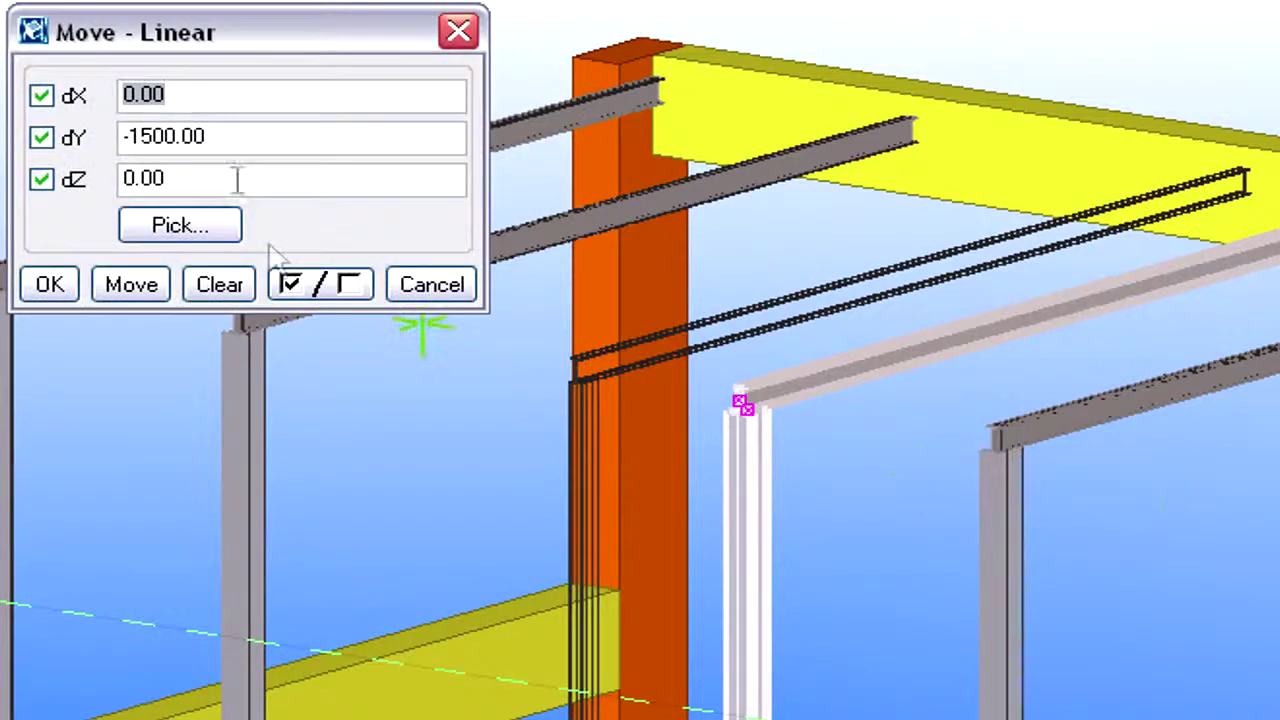
left_click_drag(210, 137, 112, 137)
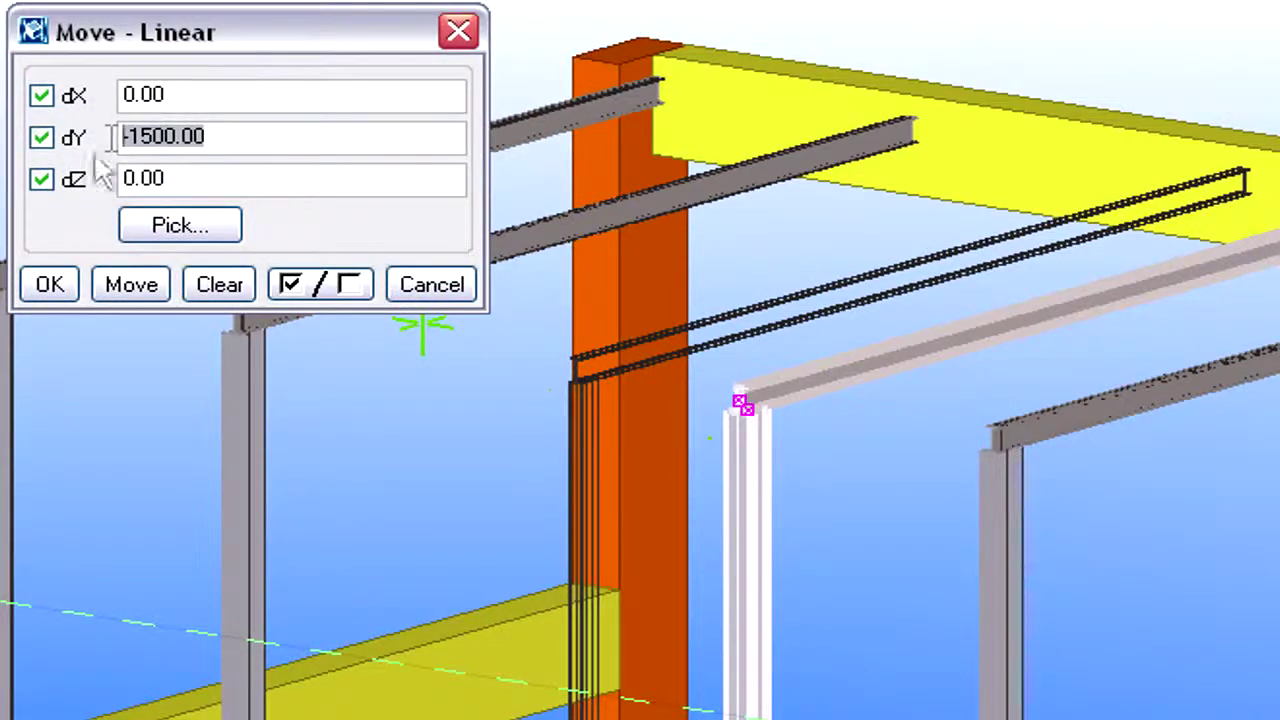
left_click(112, 290)
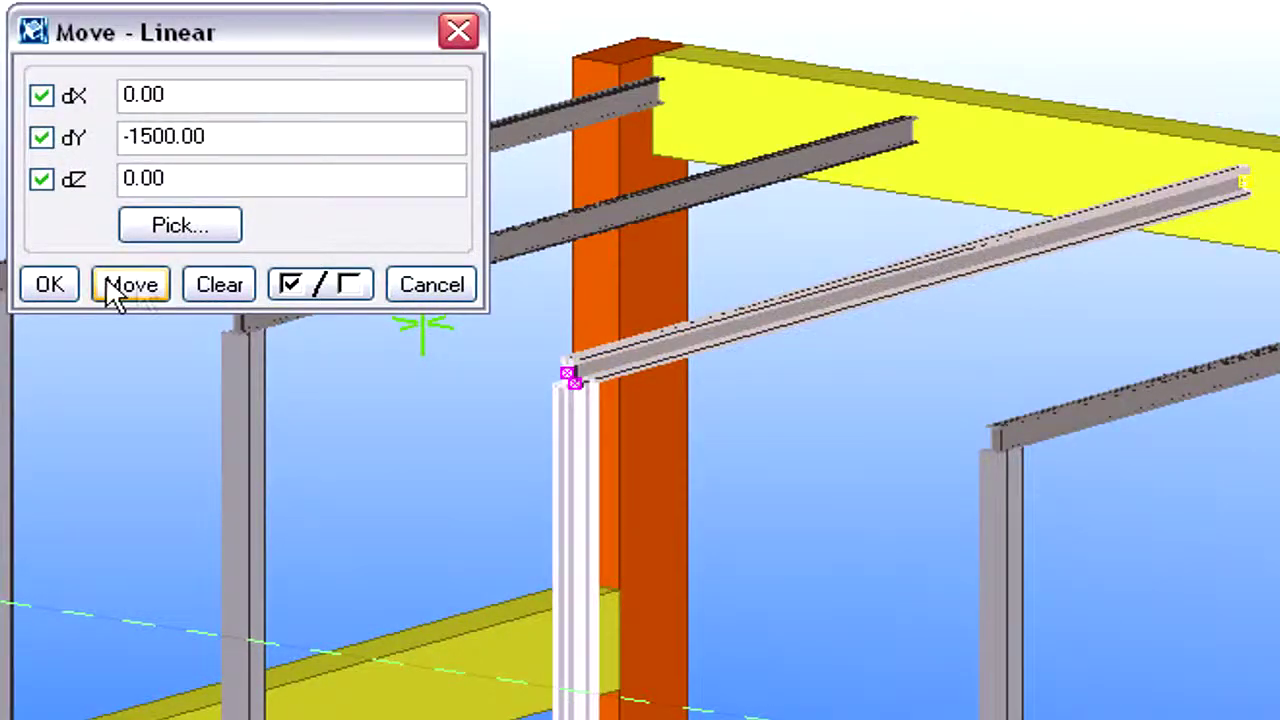
left_click(456, 32)
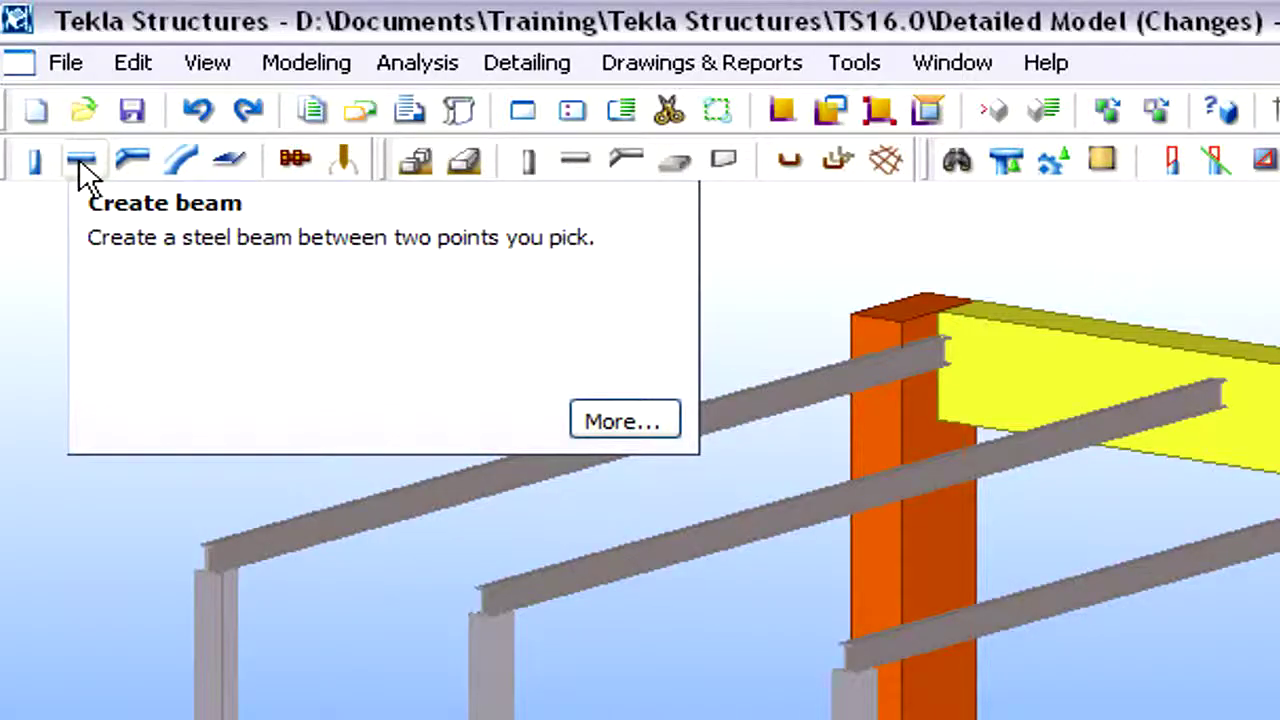
- Create a steel beam with profile HEA600 across the tops of the four steel frames, from the first column to the last
double_click(80, 162)
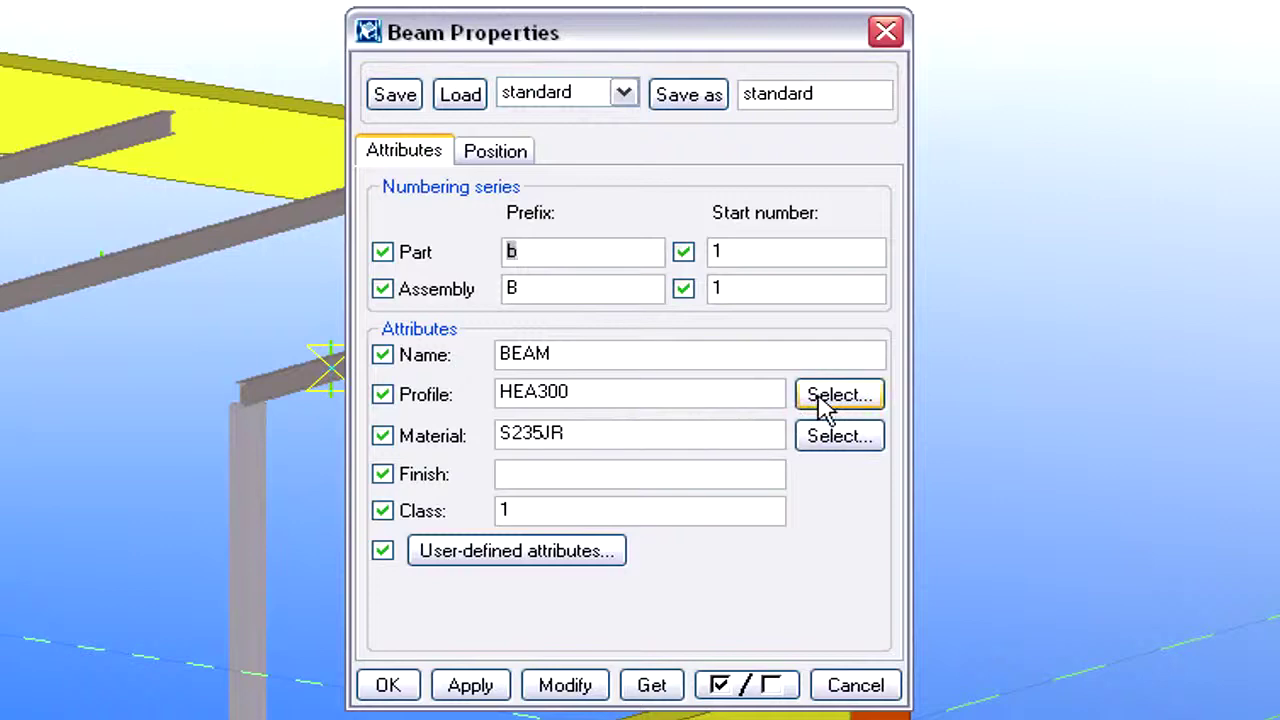
left_click(818, 395)
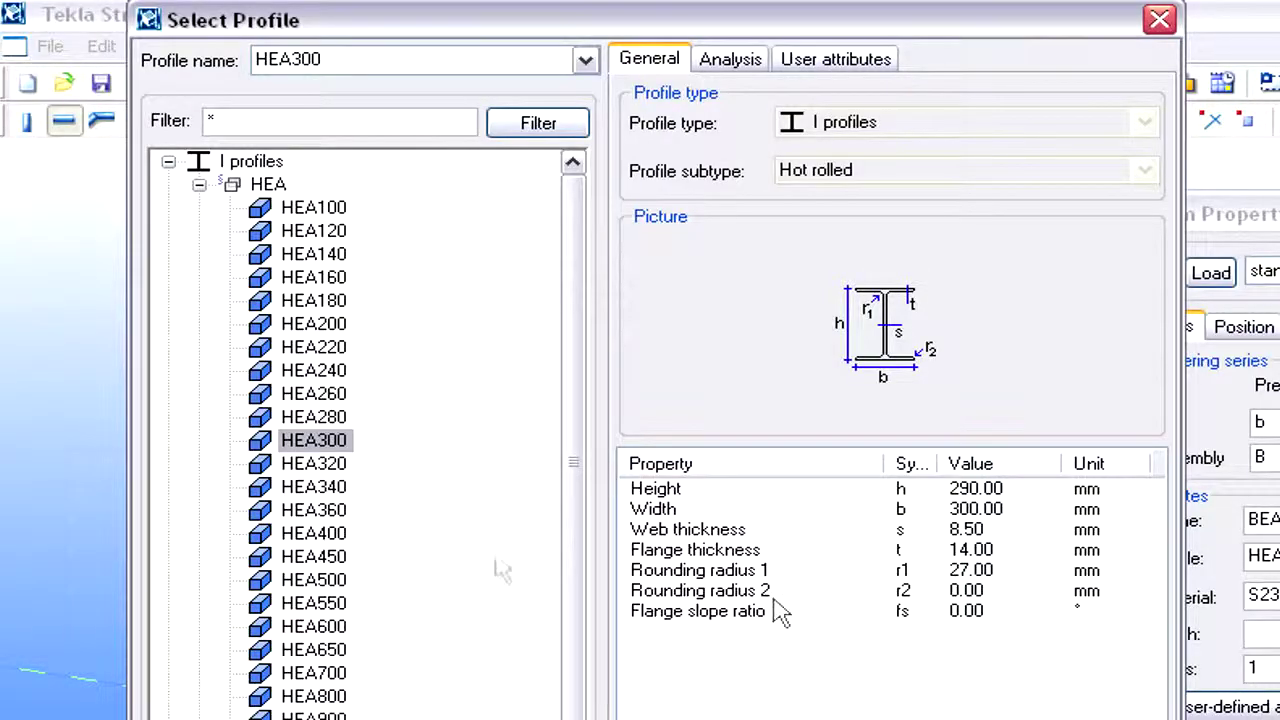
left_click(313, 627)
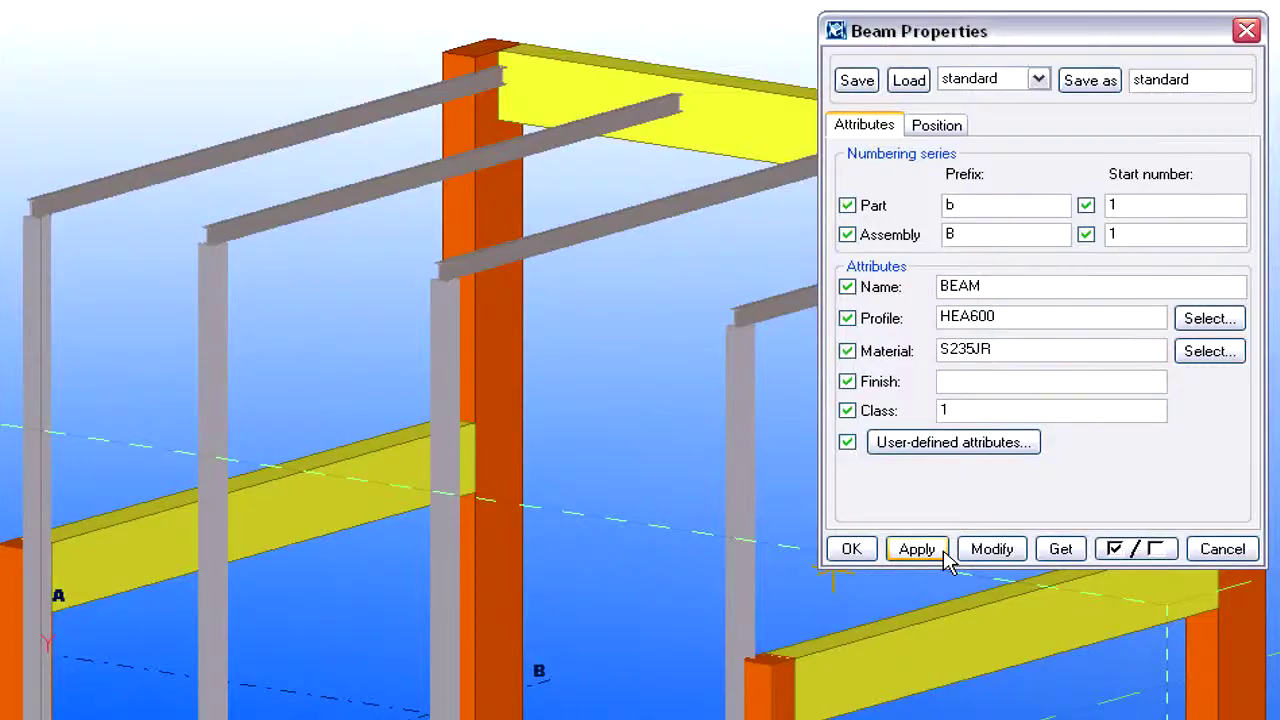
left_click(943, 551)
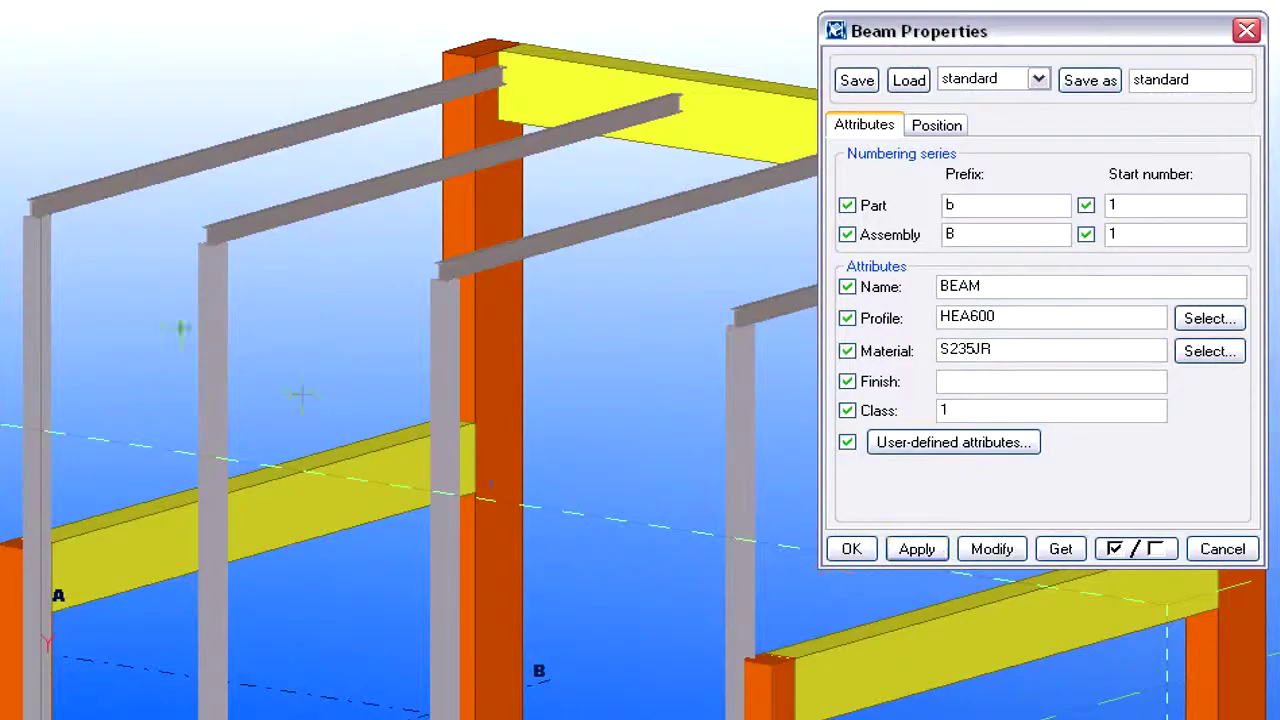
left_click(29, 198)
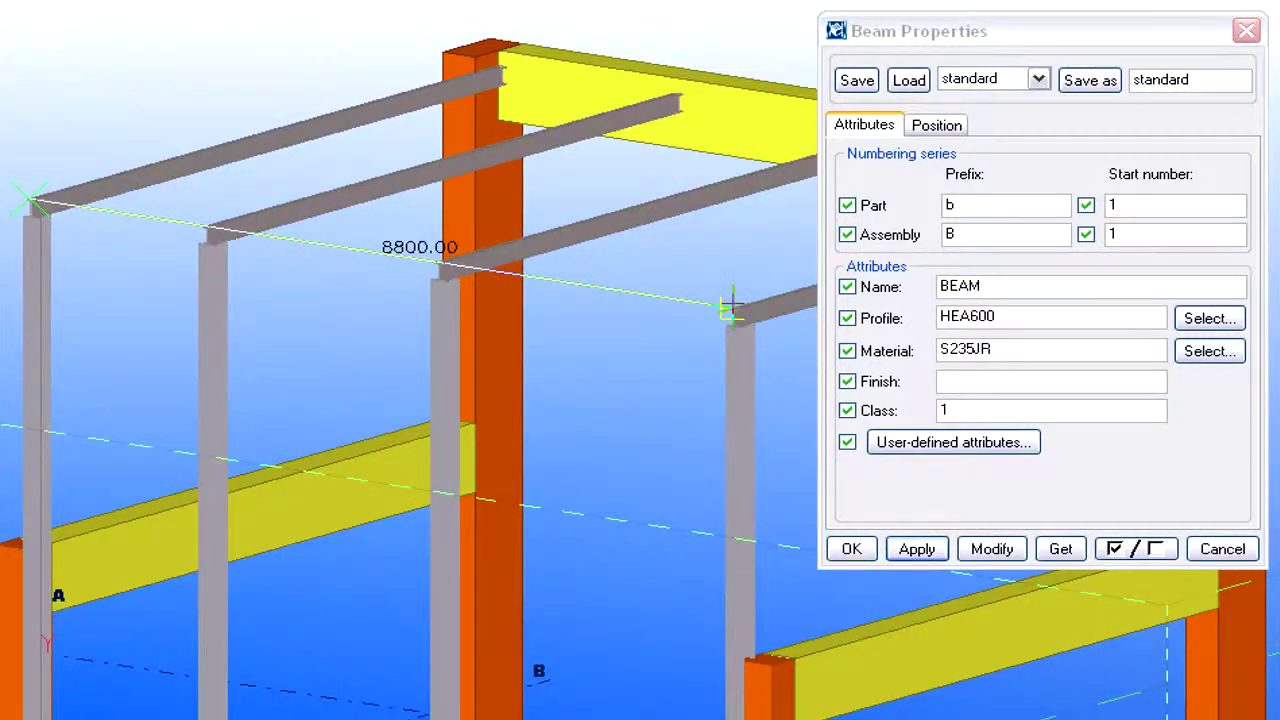
left_click(731, 305)
left_click(1246, 30)
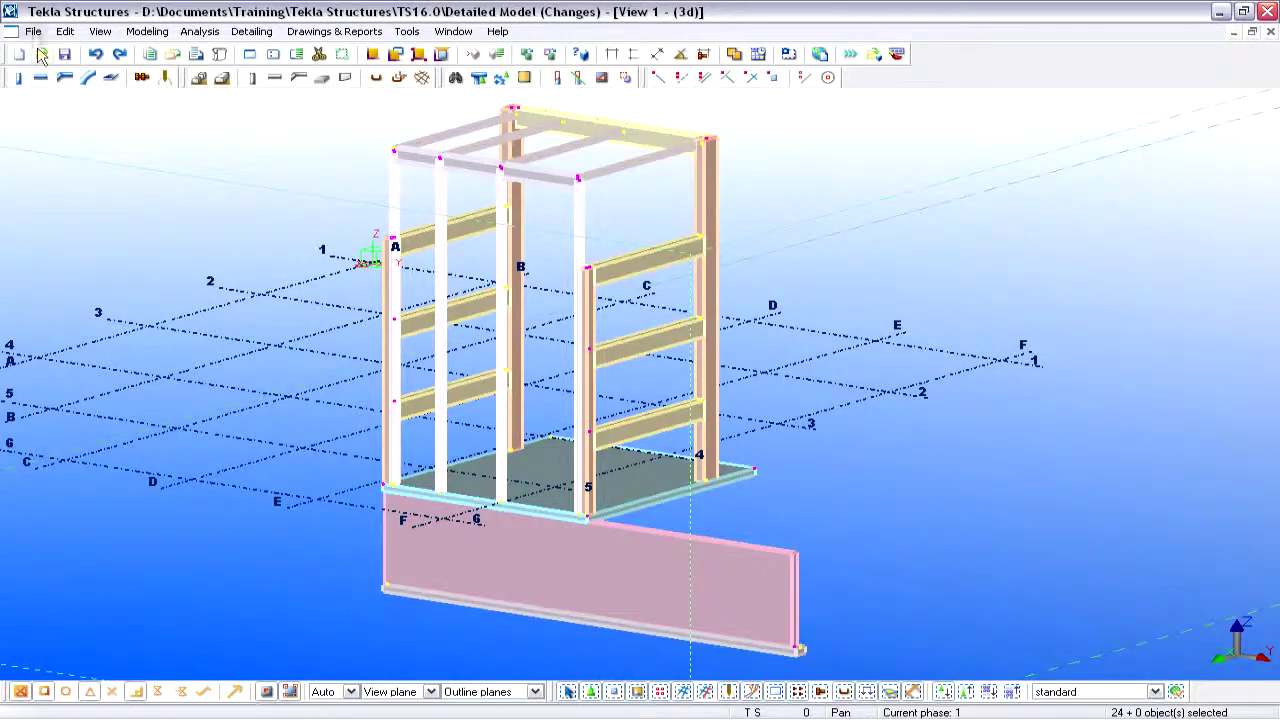
- Export the selected structural model to an IFC file using the IFC2X3 schema and the Coordination view export type
left_click(34, 30)
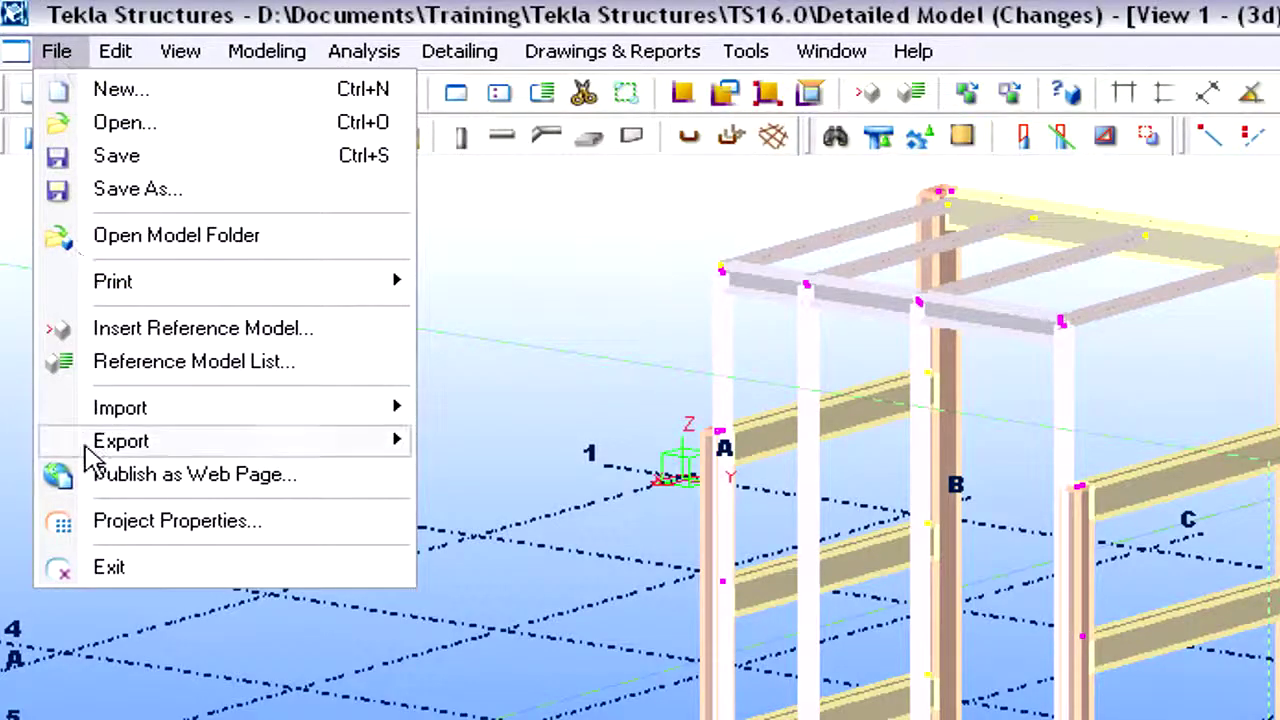
mouse_move(90, 446)
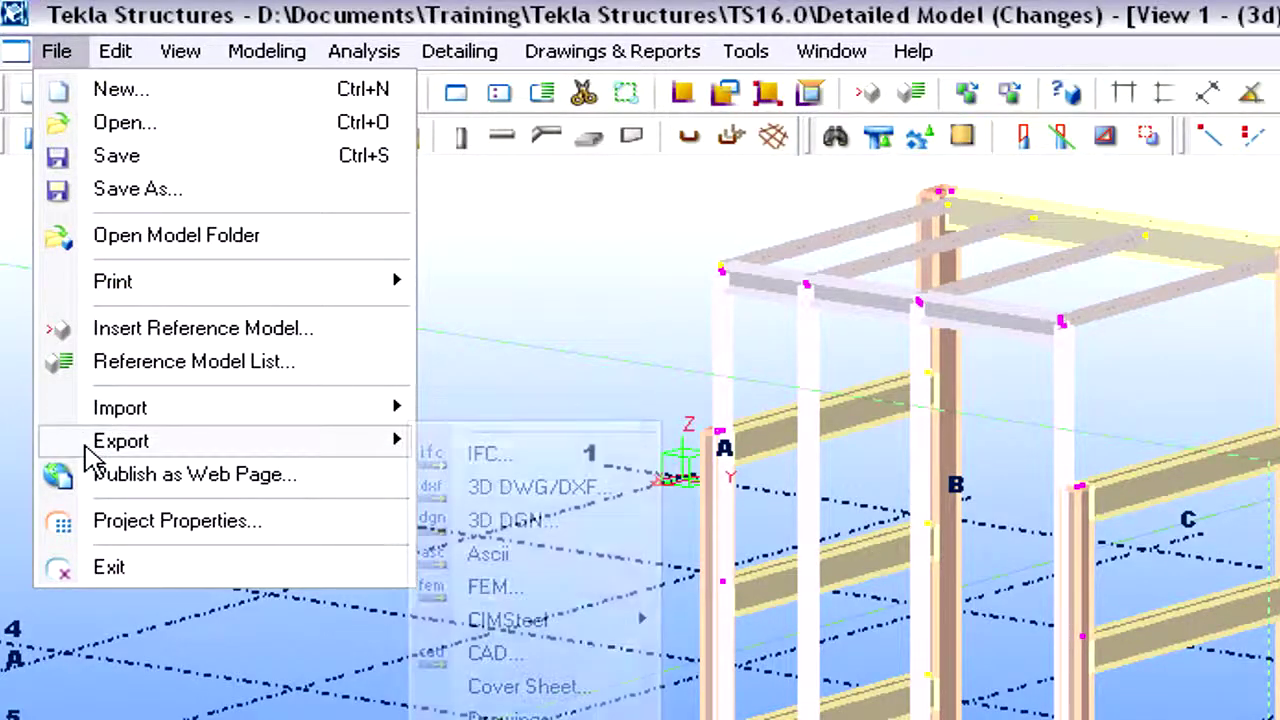
left_click(483, 460)
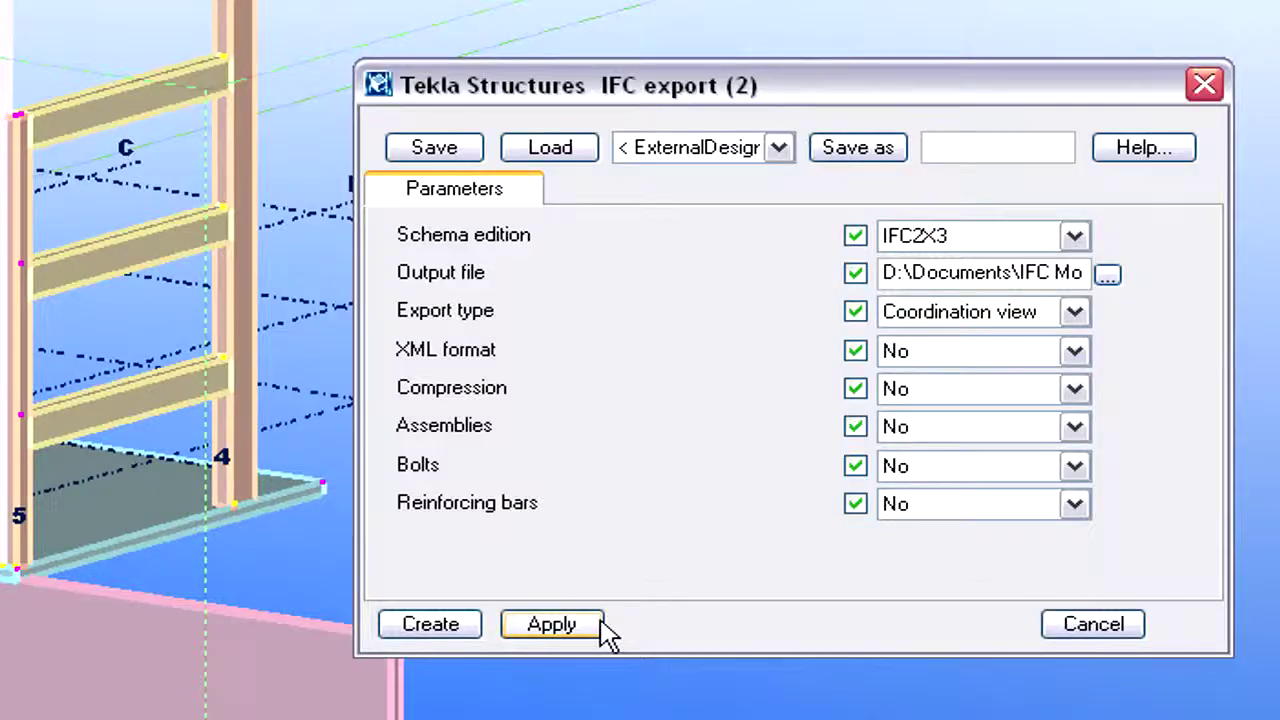
left_click(435, 622)
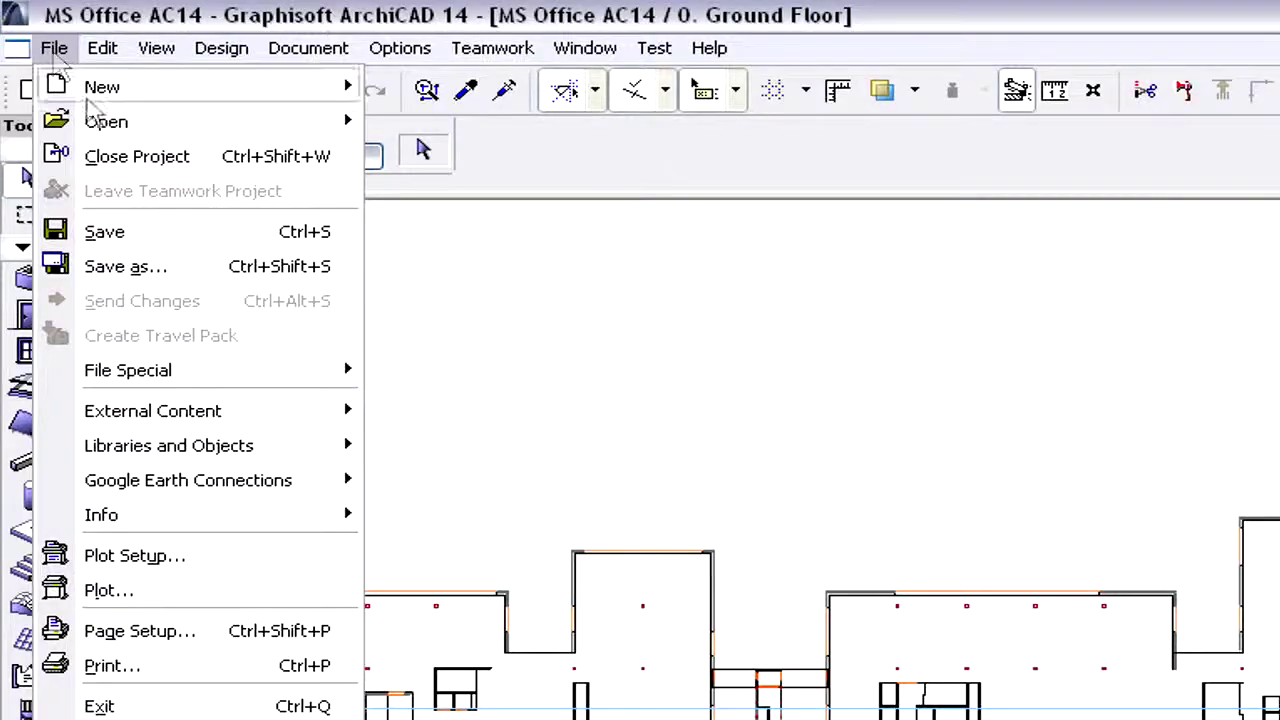
- Switch to ArchiCAD and start IFC 2x3 model change detection between the older and newer versions of the structural model
mouse_move(197, 371)
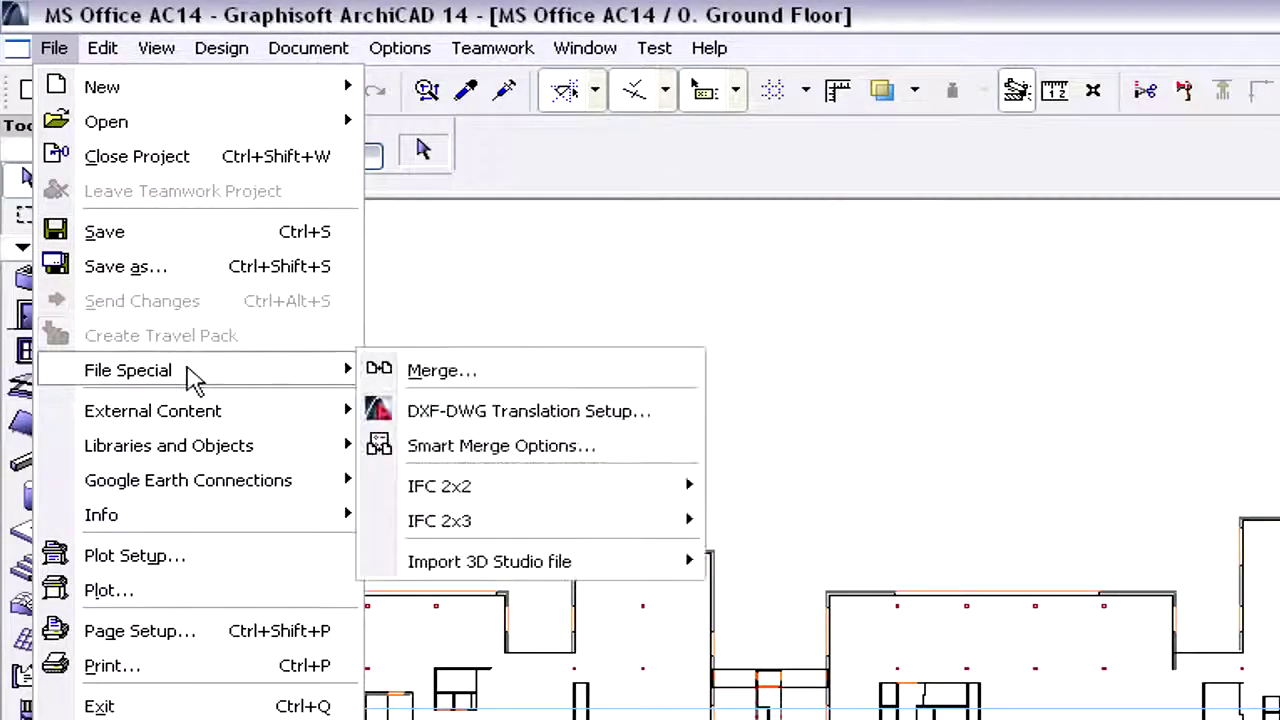
mouse_move(600, 520)
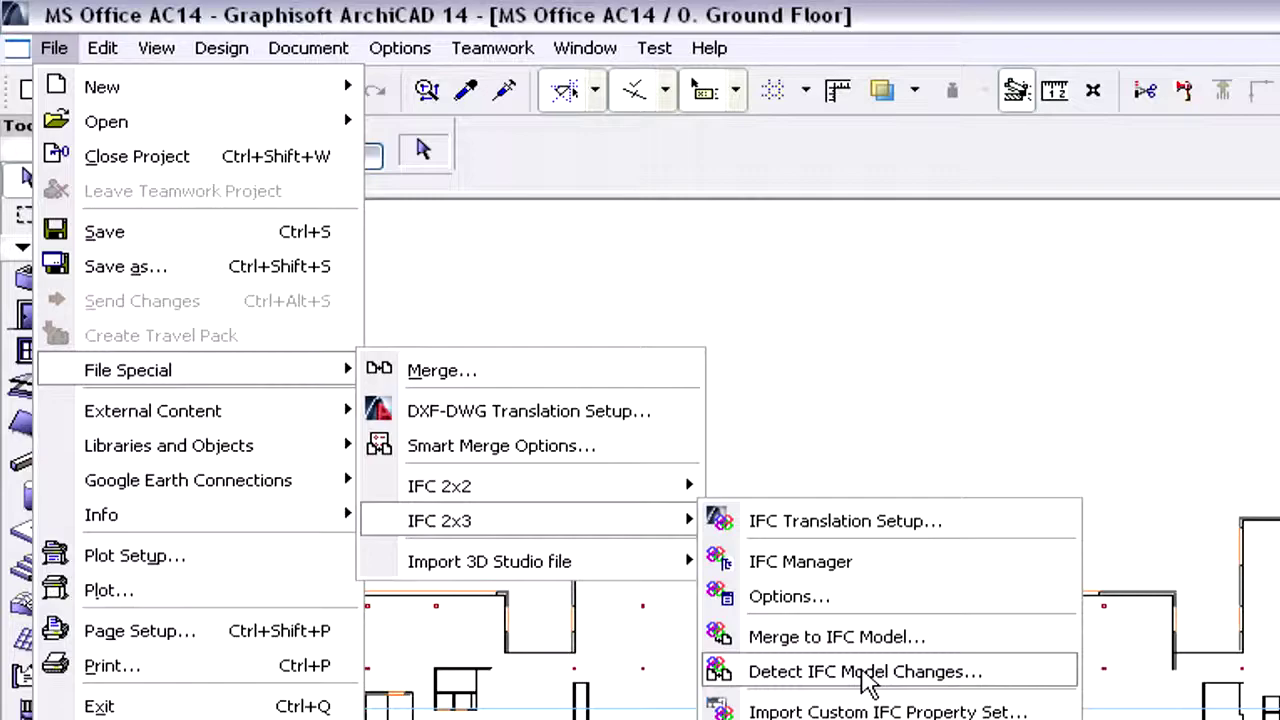
left_click(862, 671)
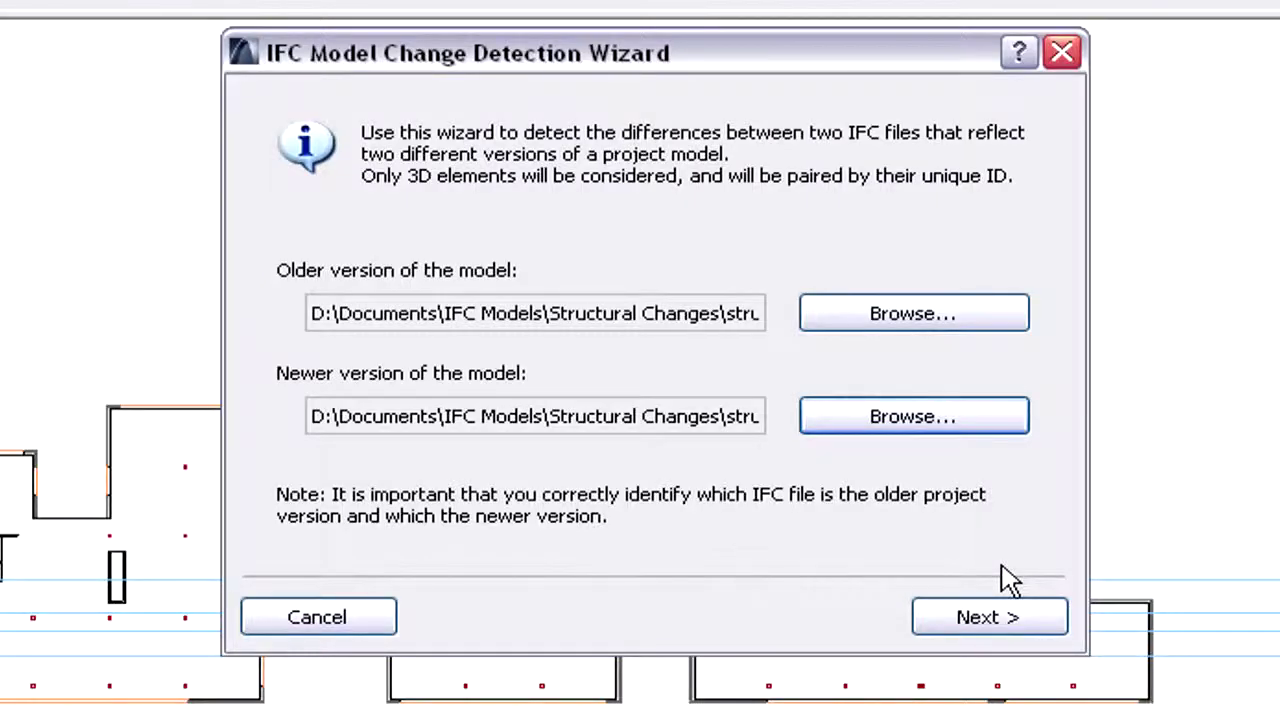
left_click(1020, 614)
- Expand the element types and continue the comparison with both IfcBeam and IfcColumn included
left_click(558, 306)
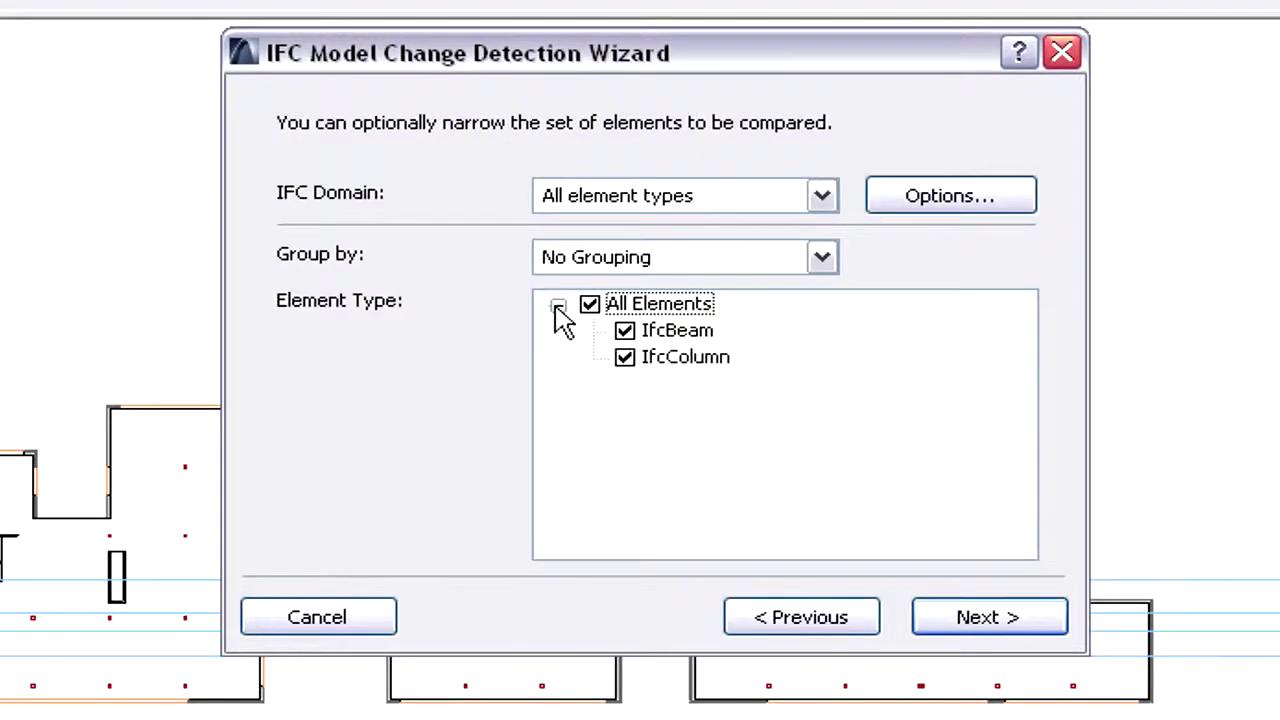
left_click(672, 336)
left_click(686, 362)
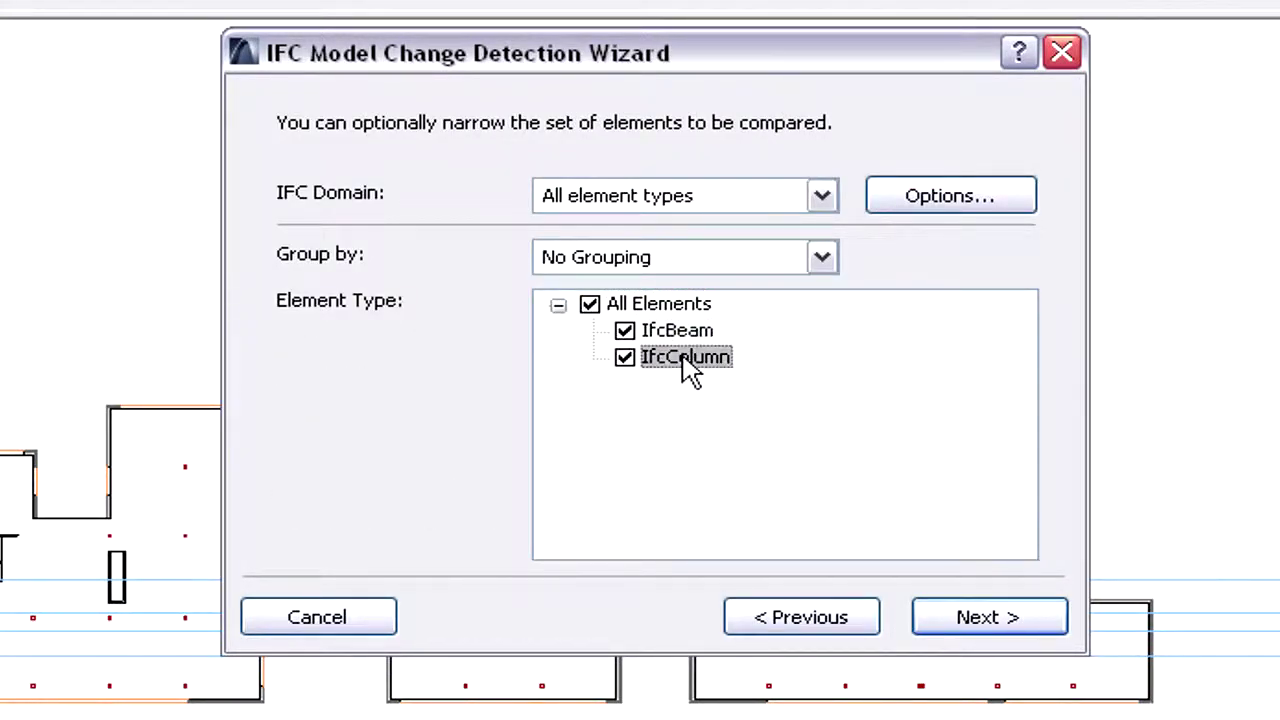
left_click(1012, 622)
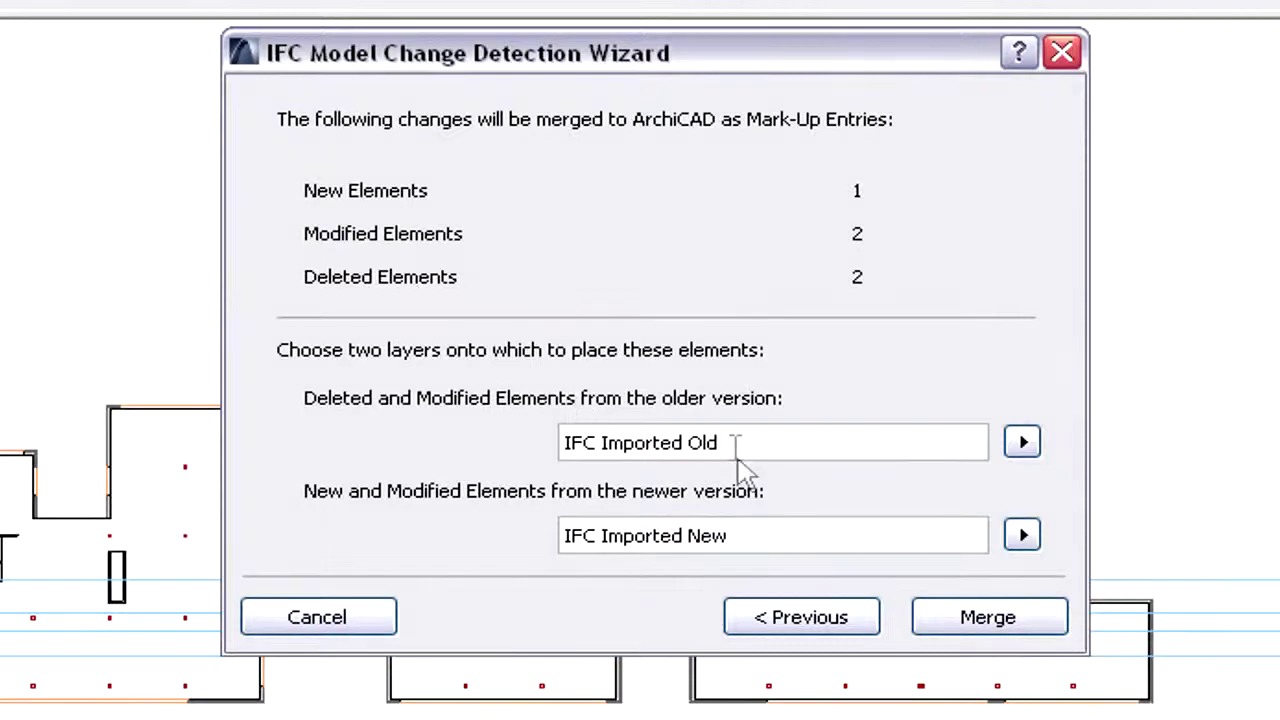
- Merge the detected changes as Mark-Up entries, using the layers IFC Imported Old and IFC Imported New
left_click_drag(737, 443, 566, 447)
left_click_drag(751, 537, 549, 523)
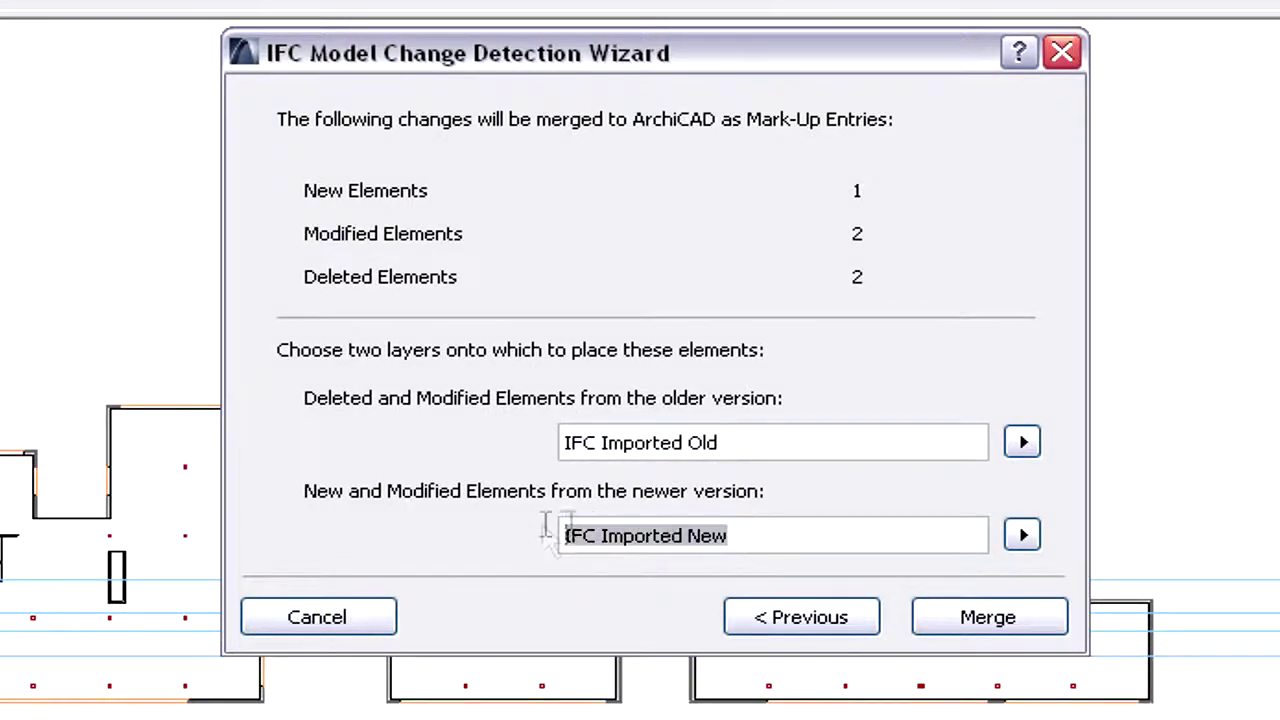
left_click(988, 630)
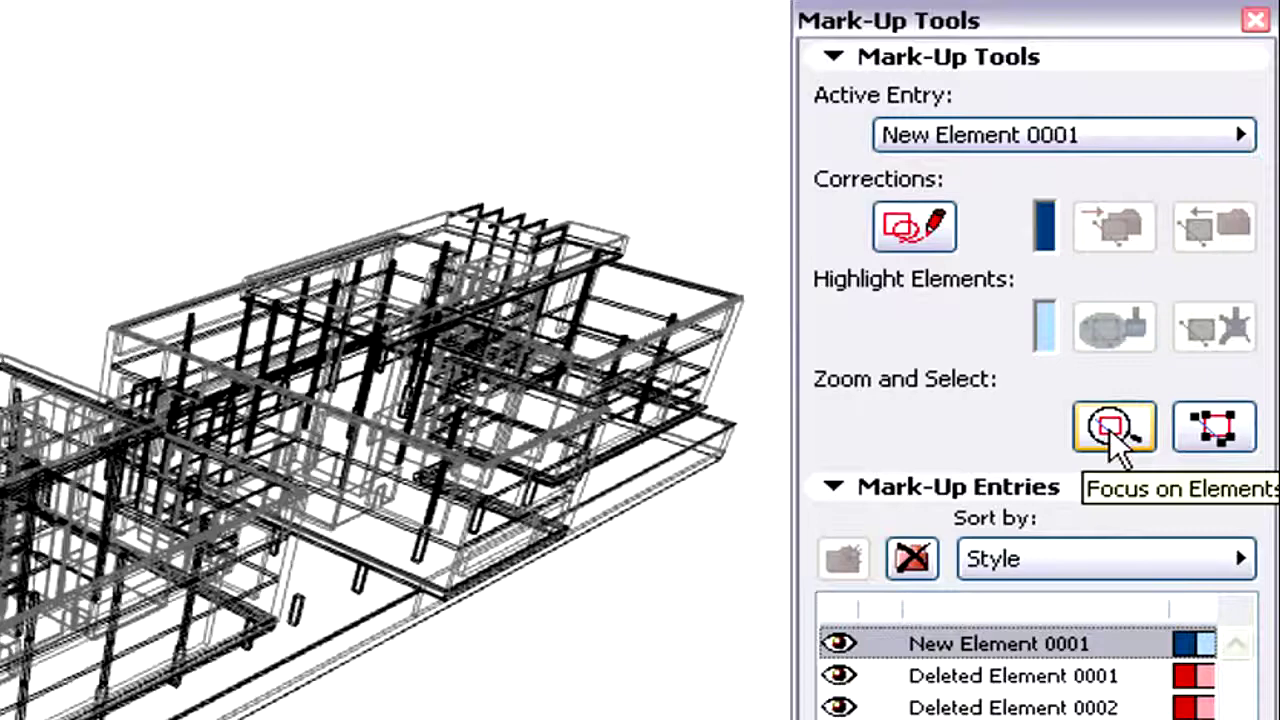
- Delete the Mark-Up entries Deleted Element 0001 and Deleted Element 0002 together with the elements they contain
left_click(1109, 428)
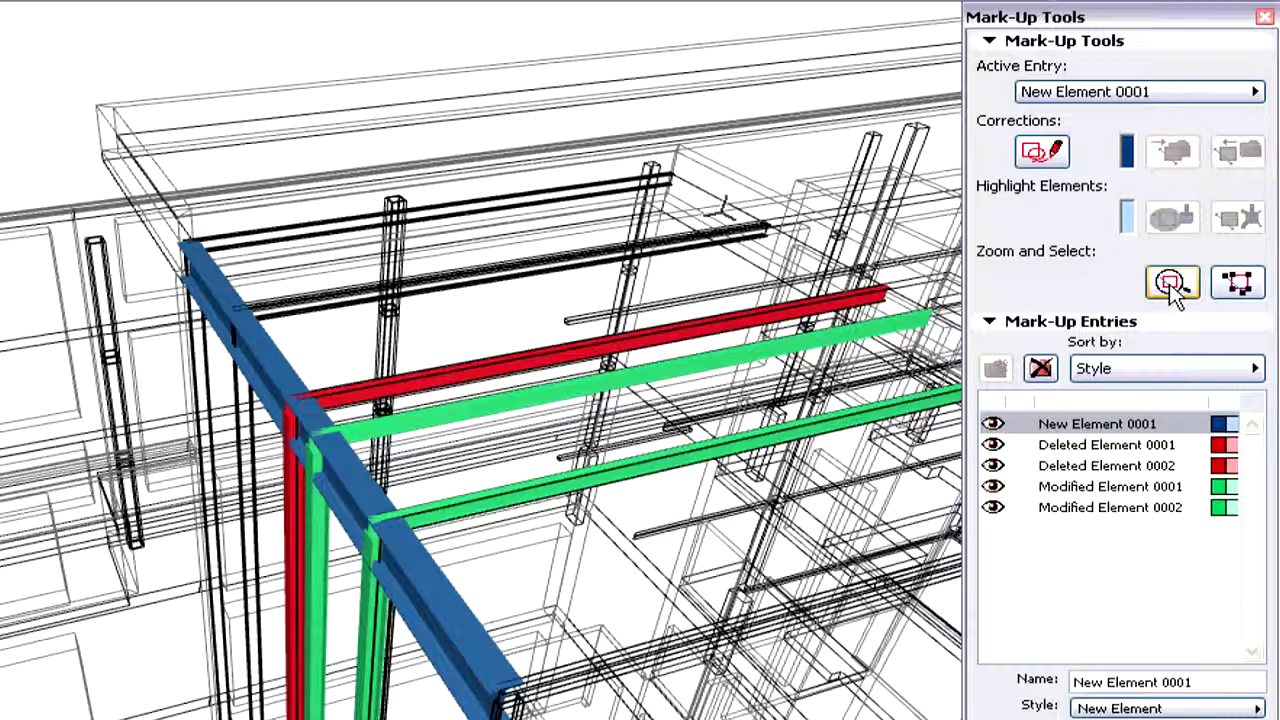
left_click(1141, 446)
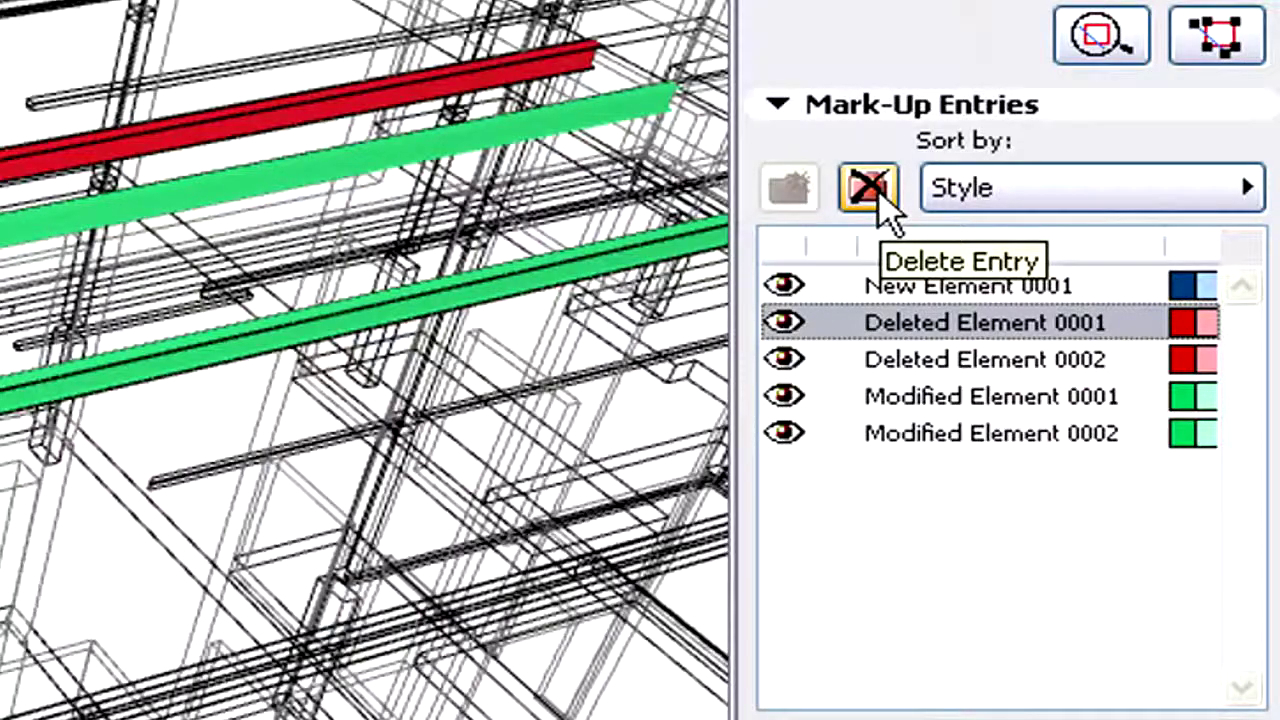
left_click(878, 193)
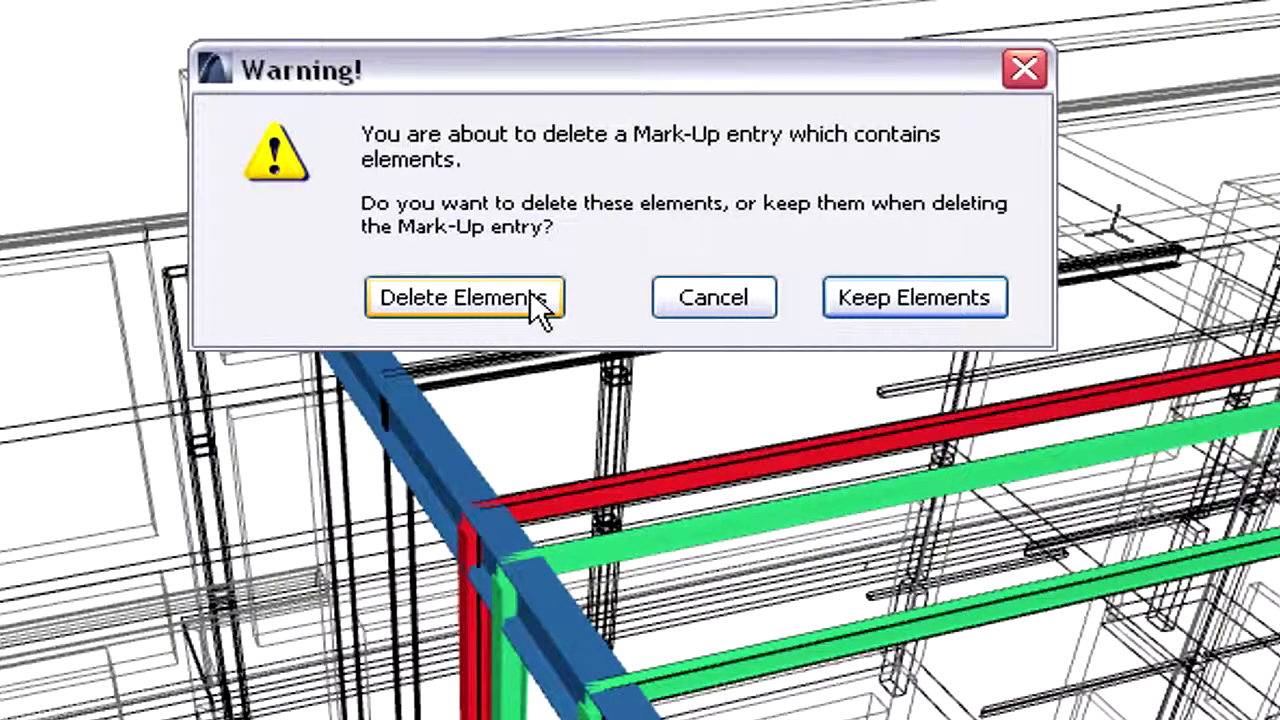
left_click(537, 298)
left_click(1065, 446)
left_click(1040, 370)
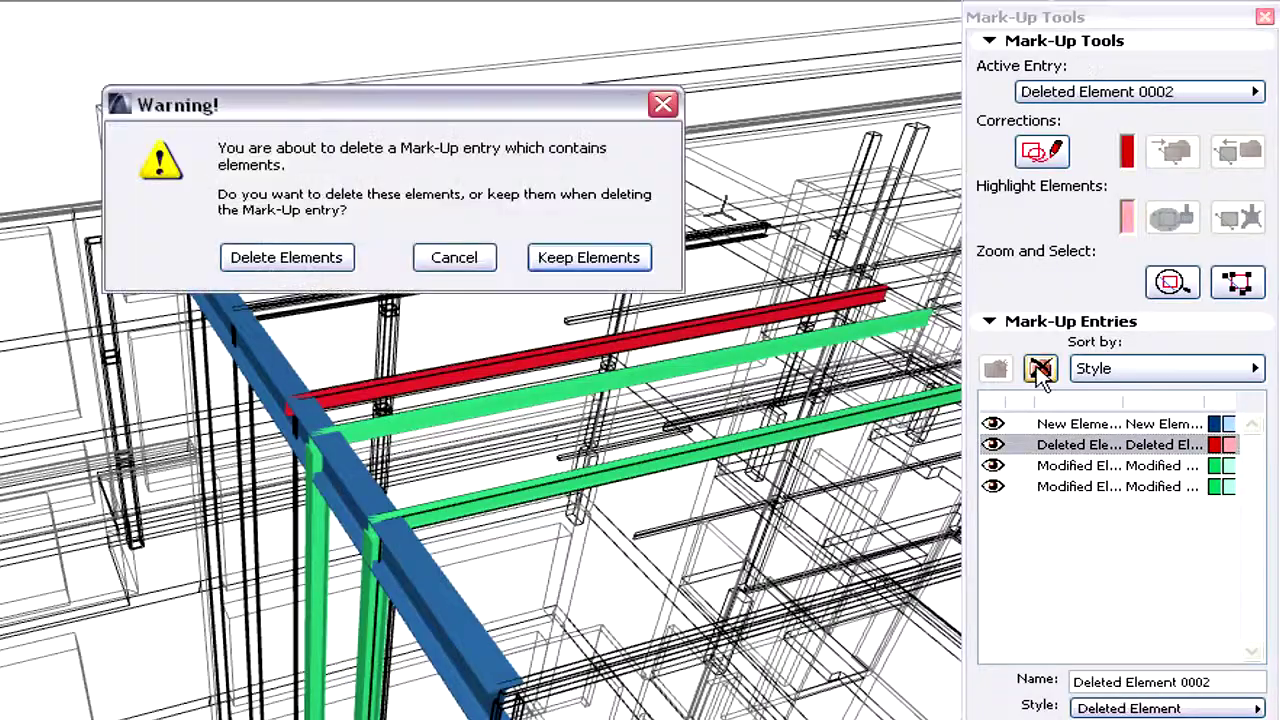
left_click(340, 260)
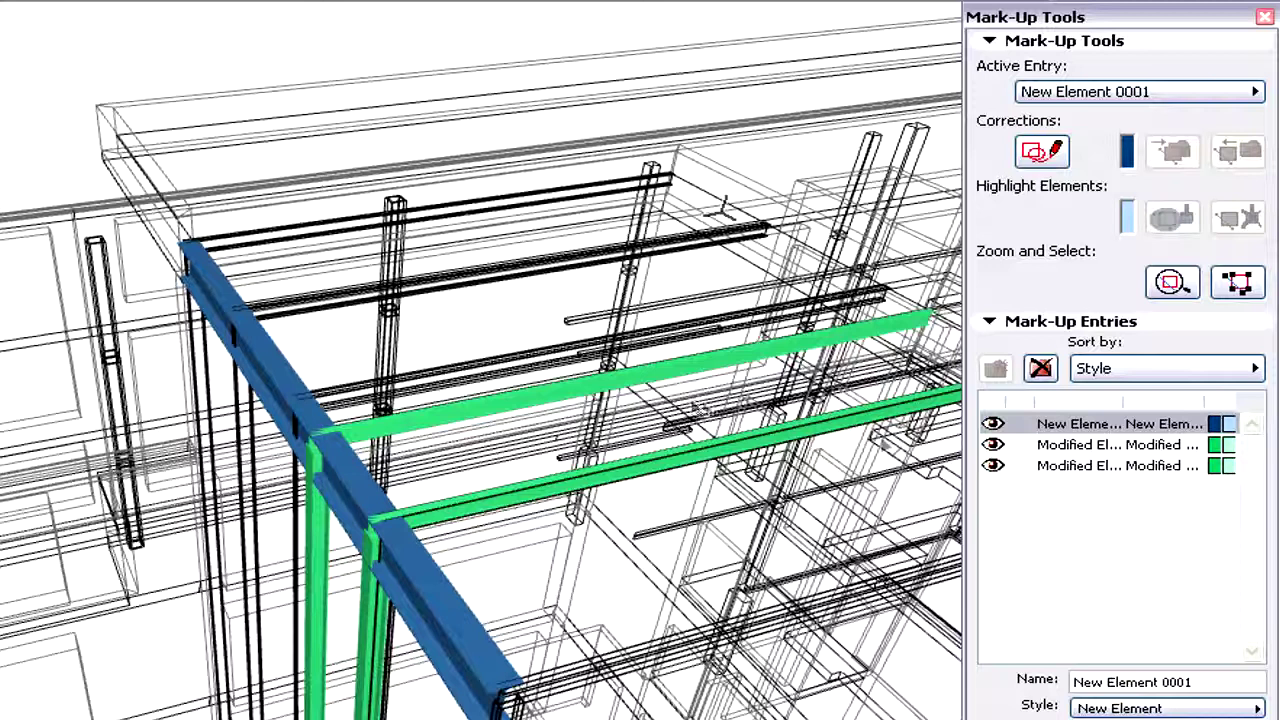
- Select the column elements belonging to the Mark-Up entry Modified Element 0001
left_click(1084, 452)
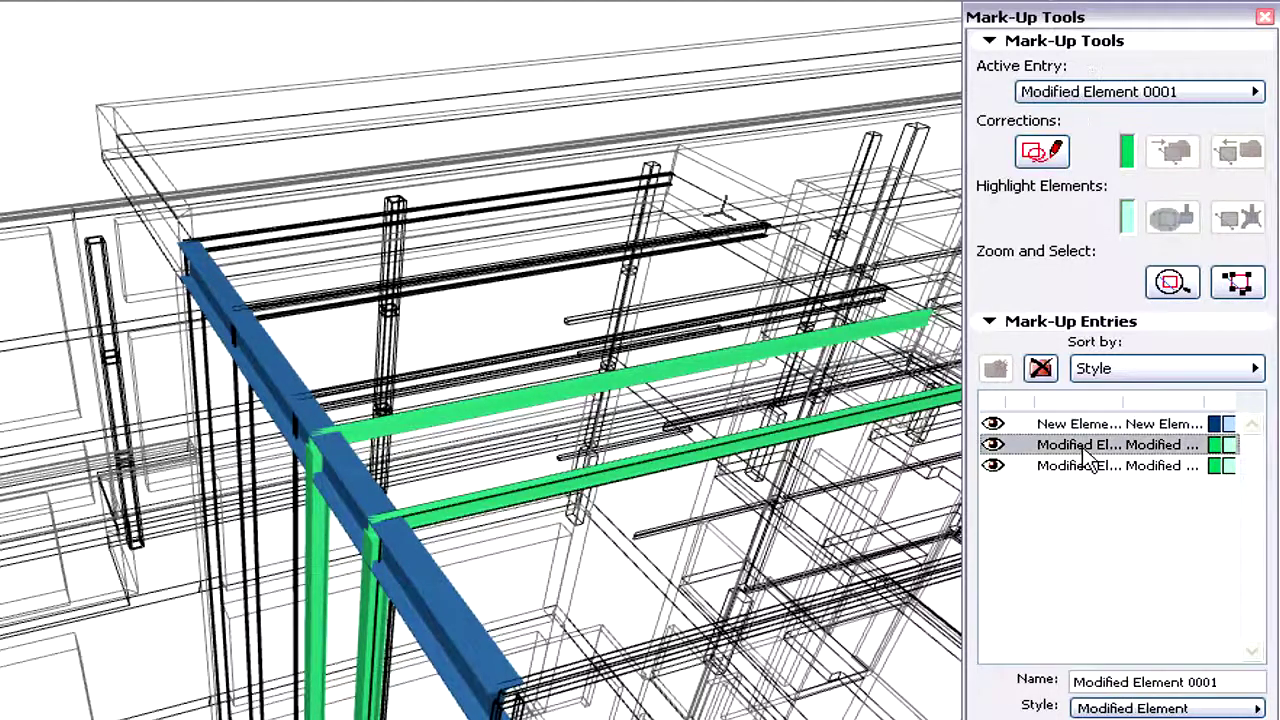
left_click(1233, 285)
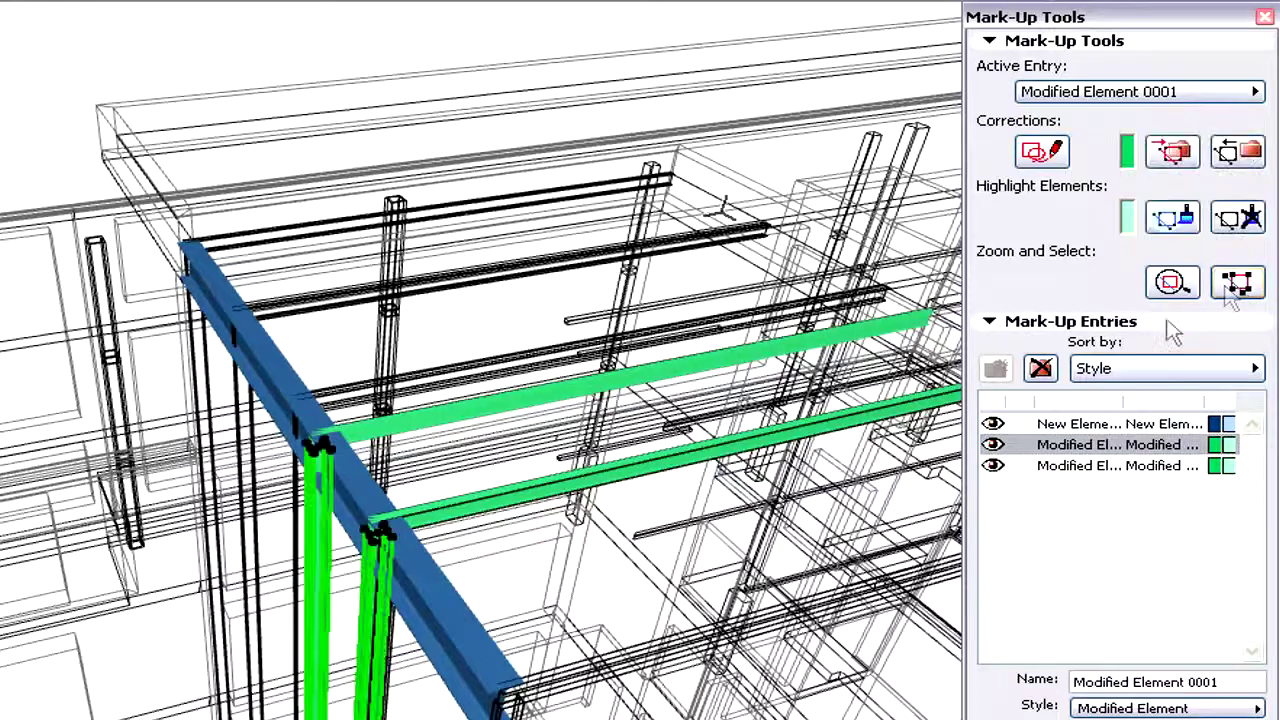